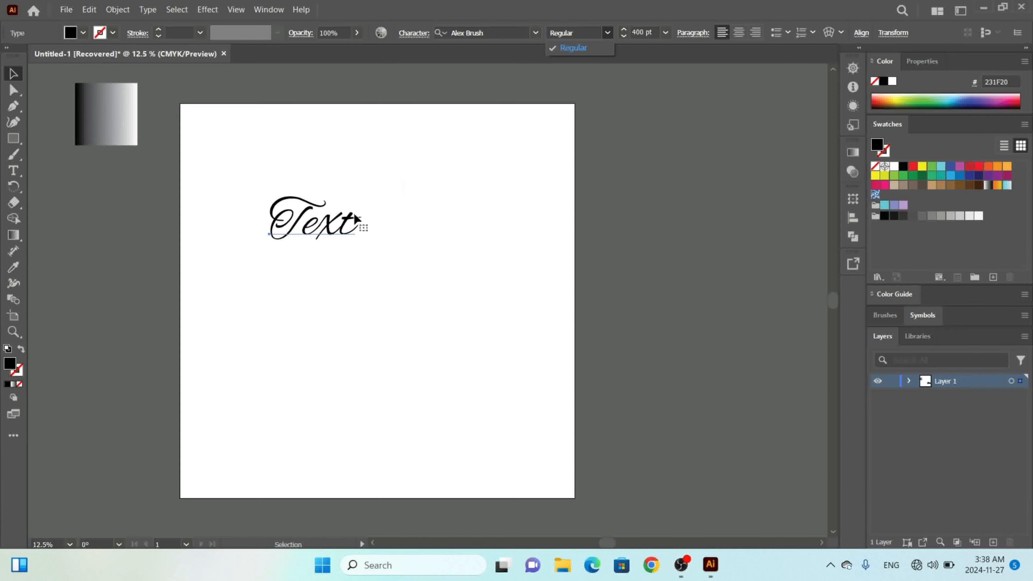
Enlarge the "Text" lettering proportionally to a font size of about 1250 pt.
{"action": "left_click", "coordinate": [326, 230]}
{"action": "left_click", "coordinate": [324, 228]}
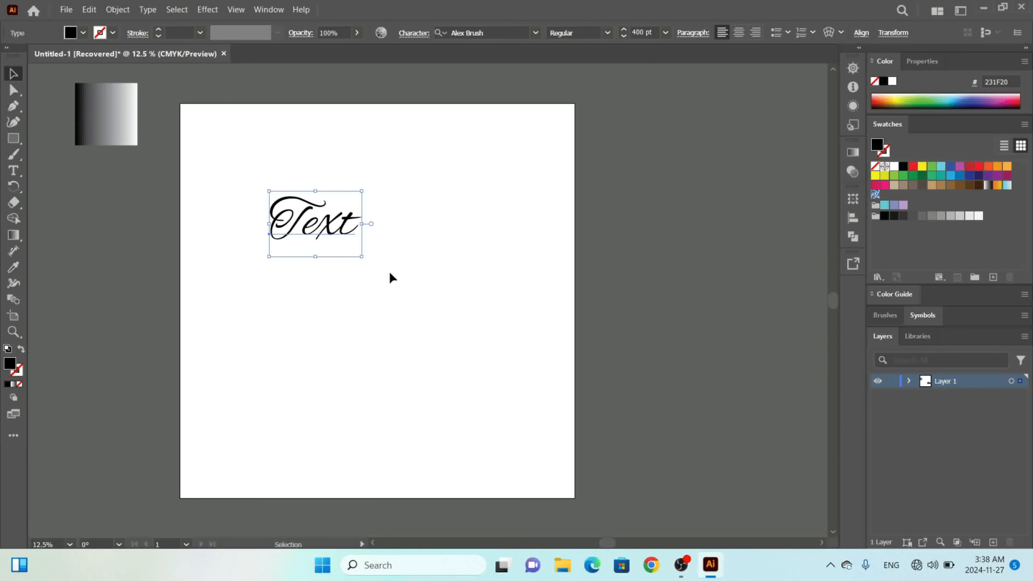
{"action": "left_click_drag", "start_coordinate": [362, 257], "coordinate": [650, 448]}
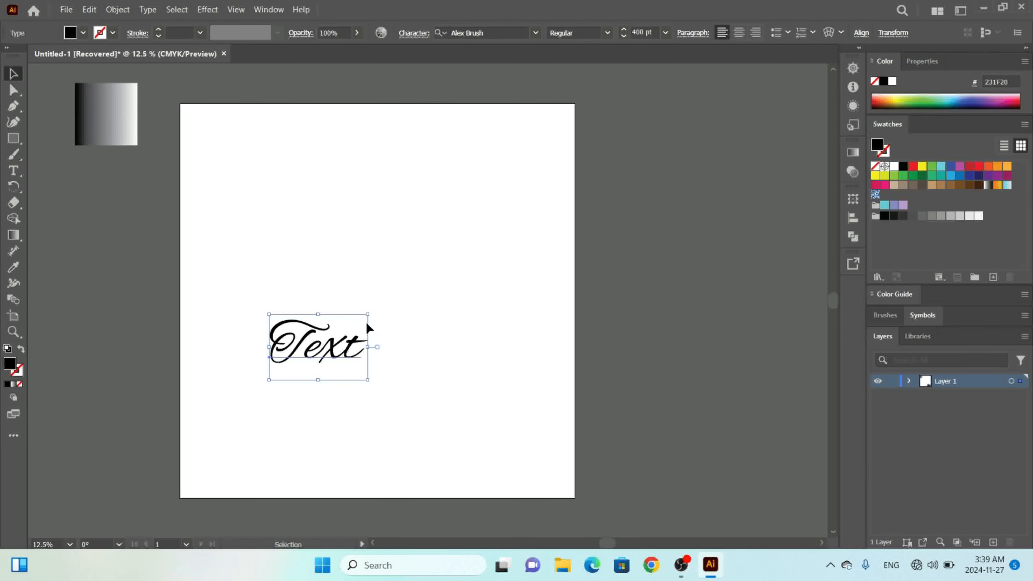
{"action": "left_click_drag", "start_coordinate": [368, 313], "coordinate": [666, 127]}
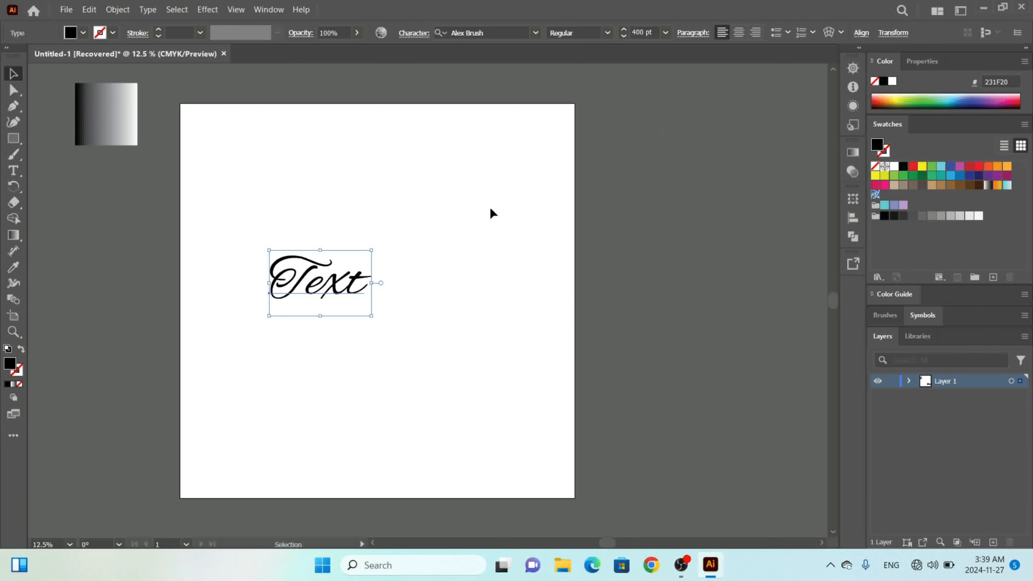
{"action": "left_click_drag", "start_coordinate": [372, 317], "coordinate": [578, 459]}
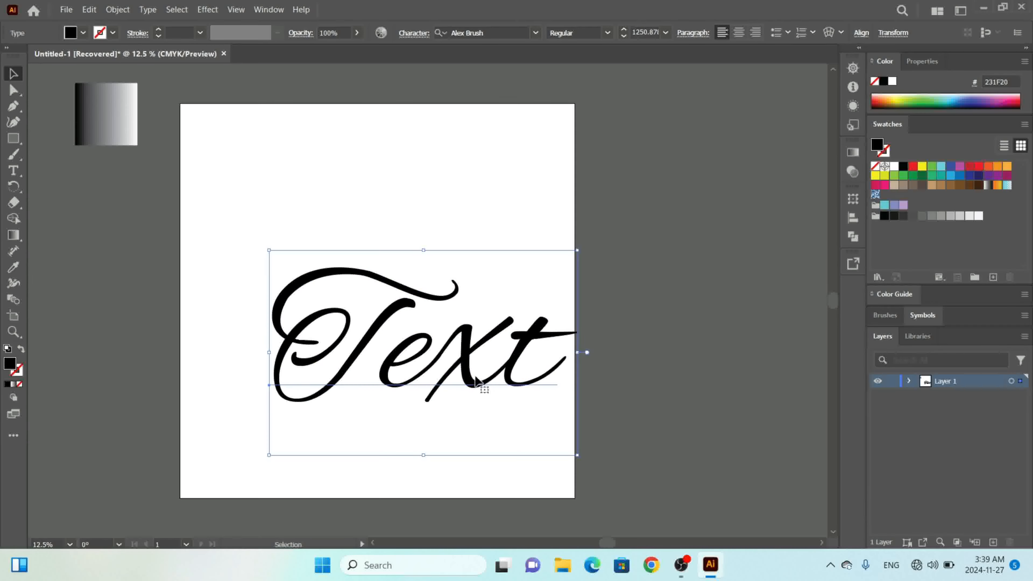
Move the enlarged text up toward the middle of the artboard and convert it to outlines.
{"action": "left_click_drag", "start_coordinate": [471, 378], "coordinate": [427, 278]}
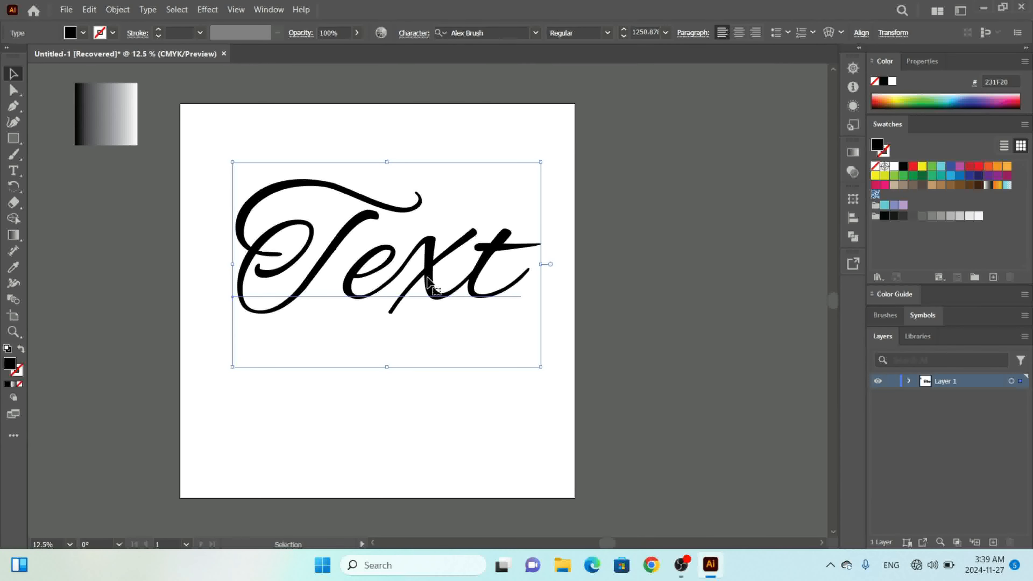
{"action": "right_click", "coordinate": [428, 281]}
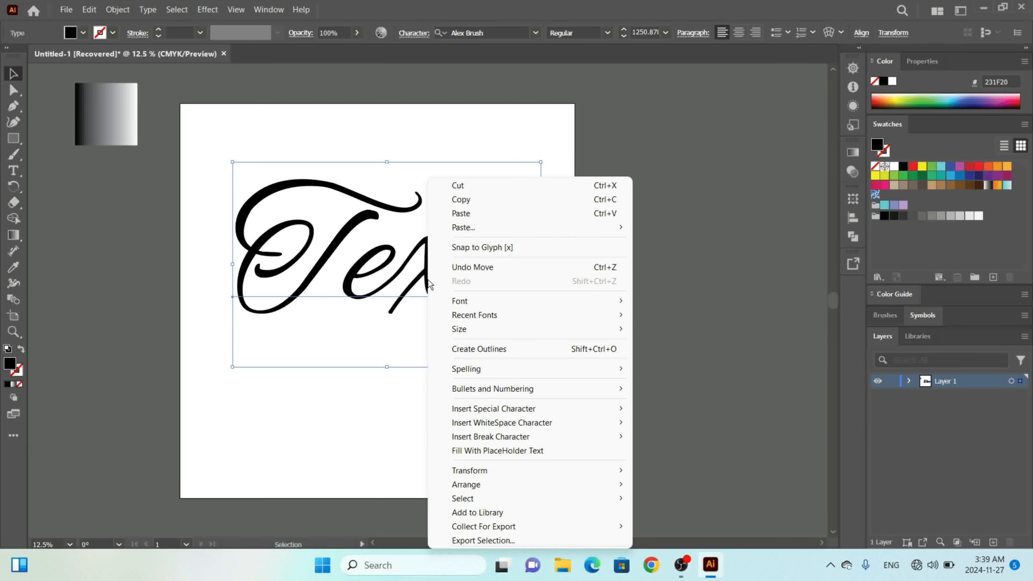
{"action": "left_click", "coordinate": [473, 351]}
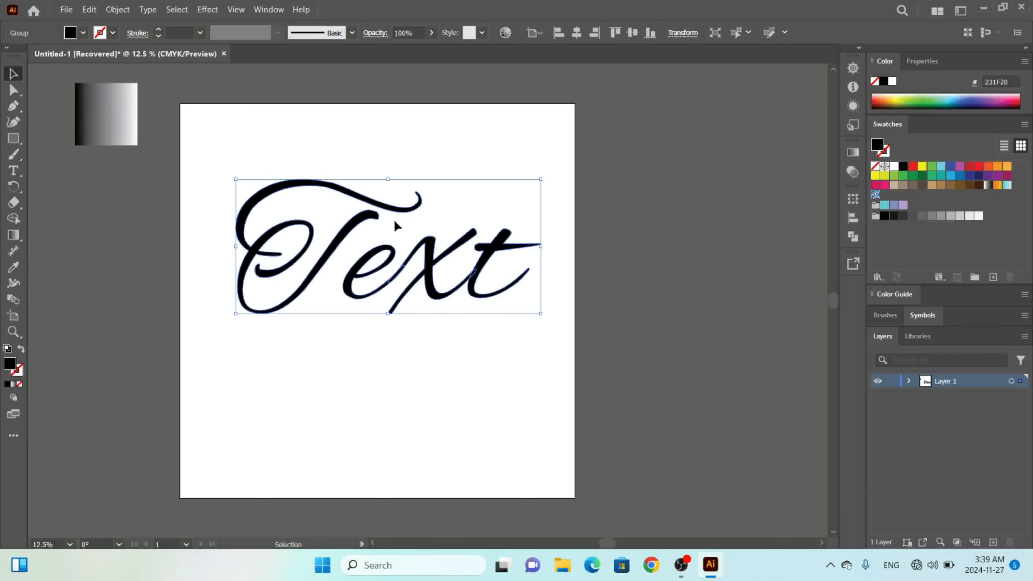
Try moving an anchor point on the T's top stroke with Direct Selection, undo it, and deselect the outlines.
{"action": "left_click", "coordinate": [14, 92]}
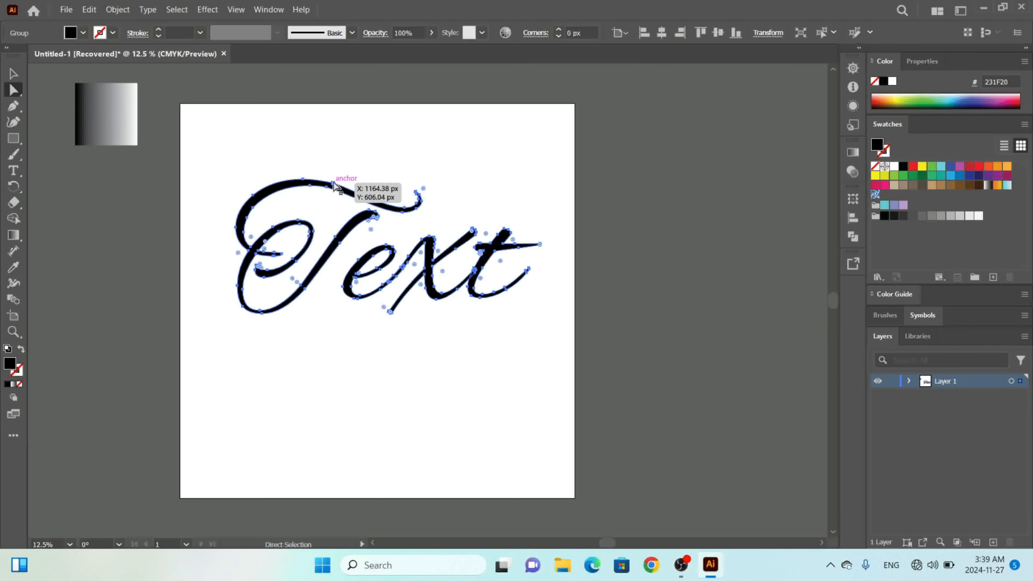
{"action": "mouse_move", "coordinate": [333, 184]}
{"action": "left_mouse_down"}
{"action": "mouse_move", "coordinate": [357, 127]}
{"action": "mouse_move", "coordinate": [351, 122]}
{"action": "mouse_move", "coordinate": [331, 198]}
{"action": "mouse_move", "coordinate": [342, 128]}
{"action": "left_mouse_up"}
{"action": "key", "text": "ctrl+z"}
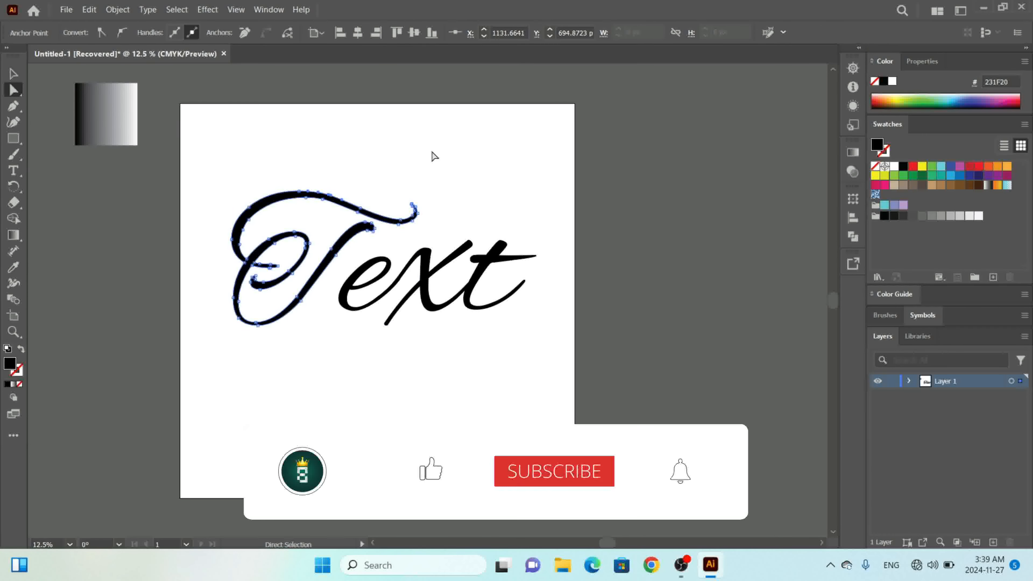
{"action": "left_click", "coordinate": [12, 74]}
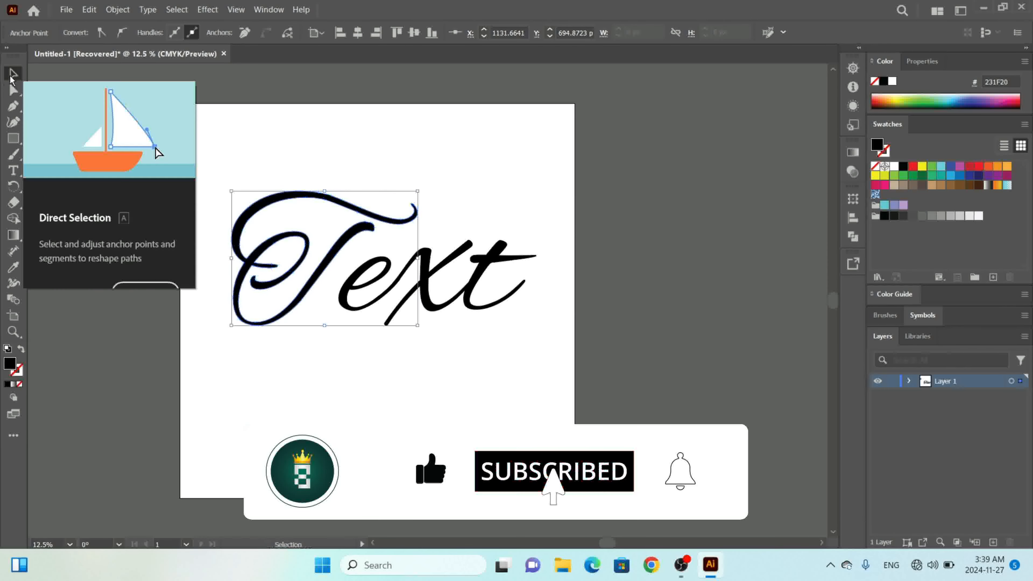
{"action": "left_click", "coordinate": [509, 188]}
Expand Layer 1's contents and ungroup the outlined word into separate letters.
{"action": "left_click", "coordinate": [367, 220]}
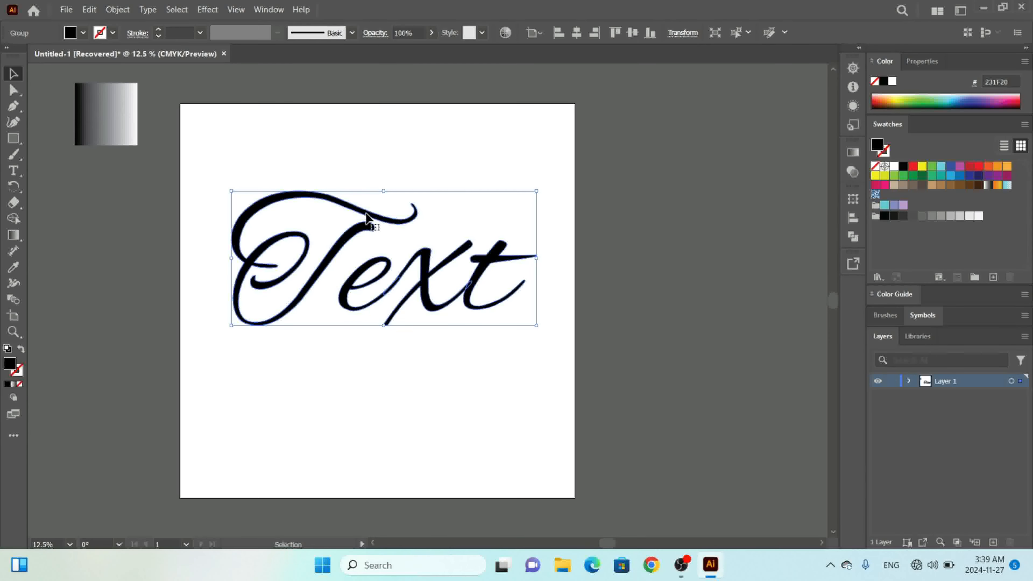
{"action": "left_click", "coordinate": [909, 381]}
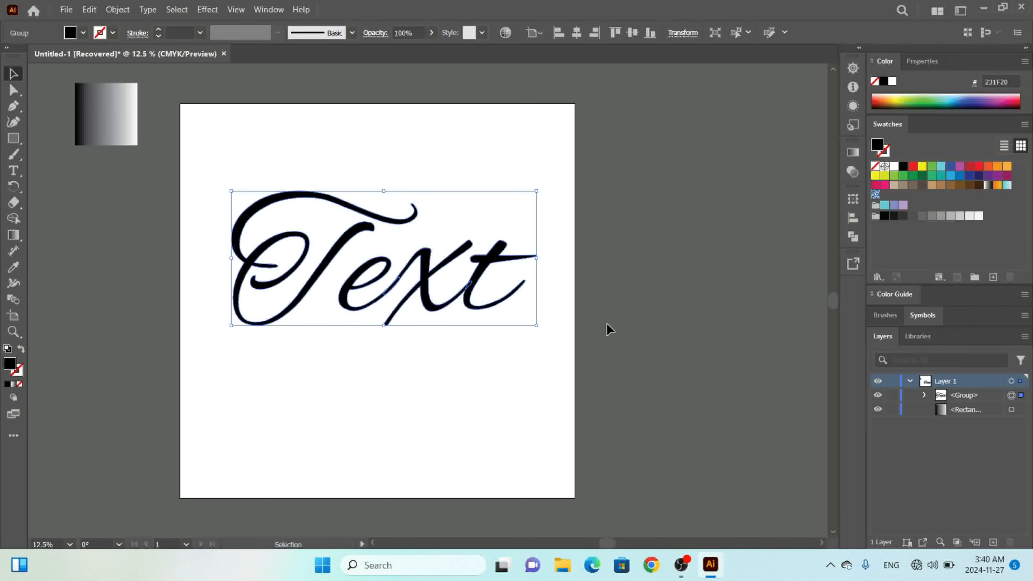
{"action": "right_click", "coordinate": [347, 241]}
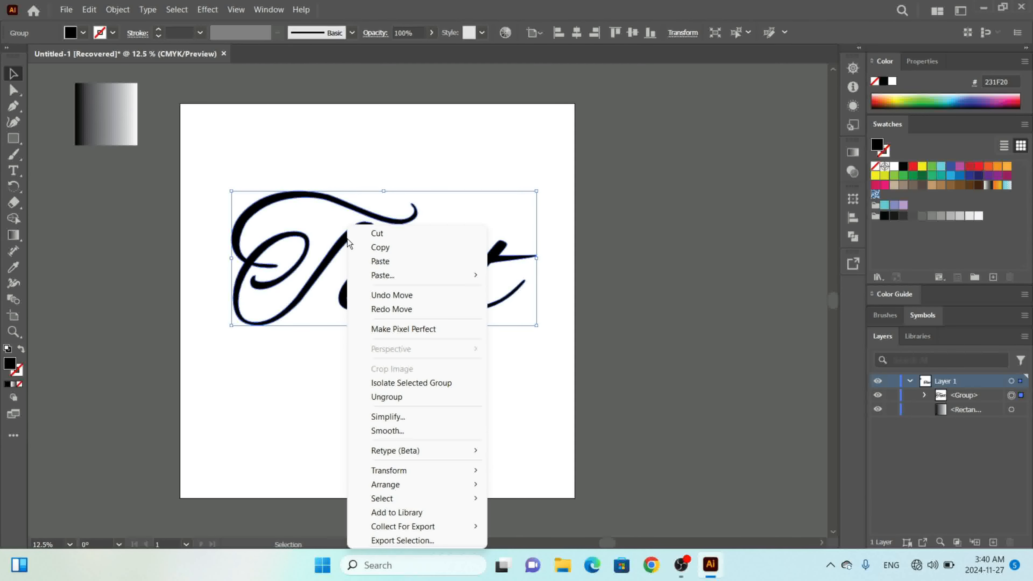
{"action": "left_click", "coordinate": [389, 396]}
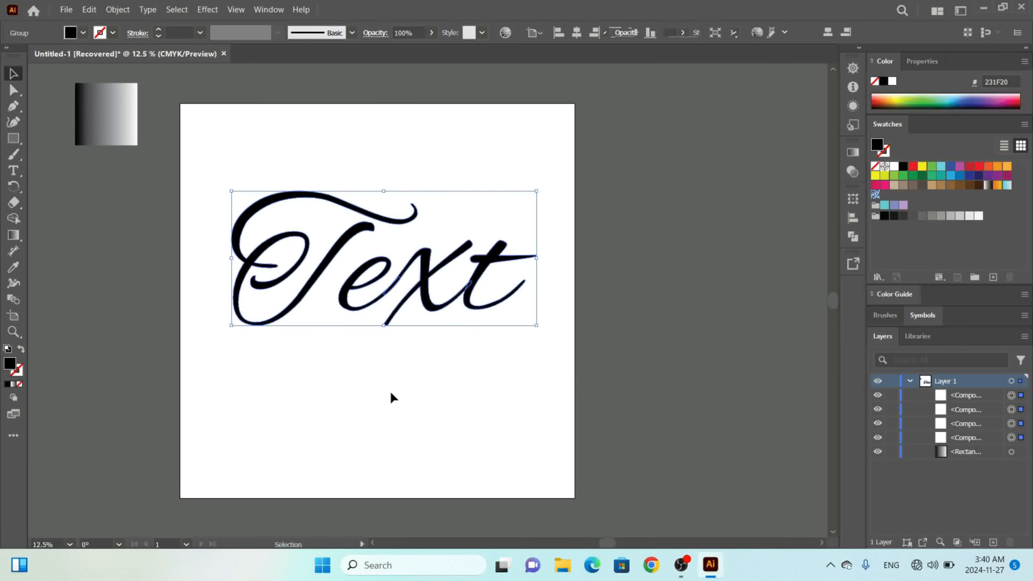
{"action": "left_click", "coordinate": [501, 402]}
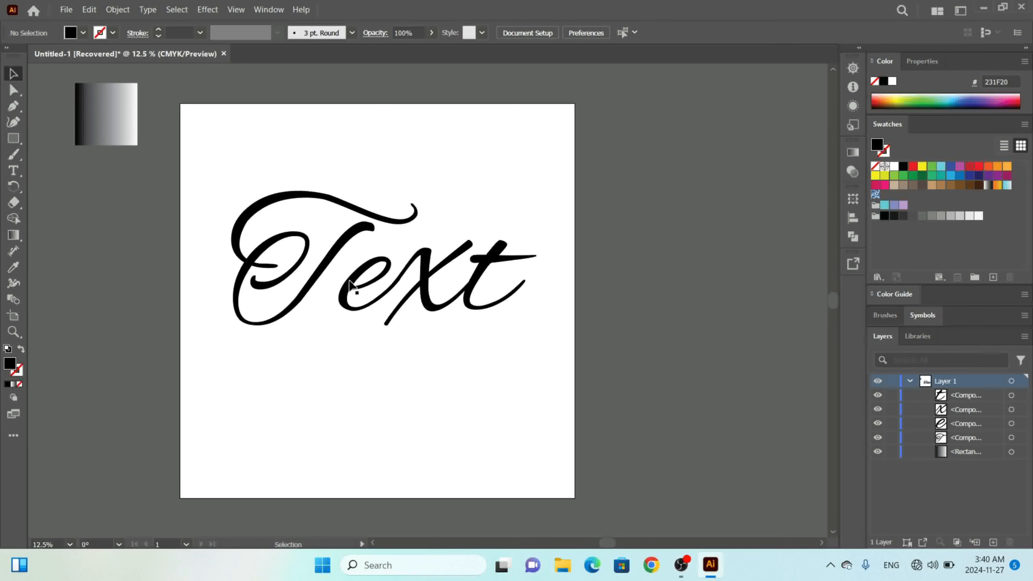
Move the letters e, x and t together off the artboard, to its right side.
{"action": "right_click", "coordinate": [541, 363]}
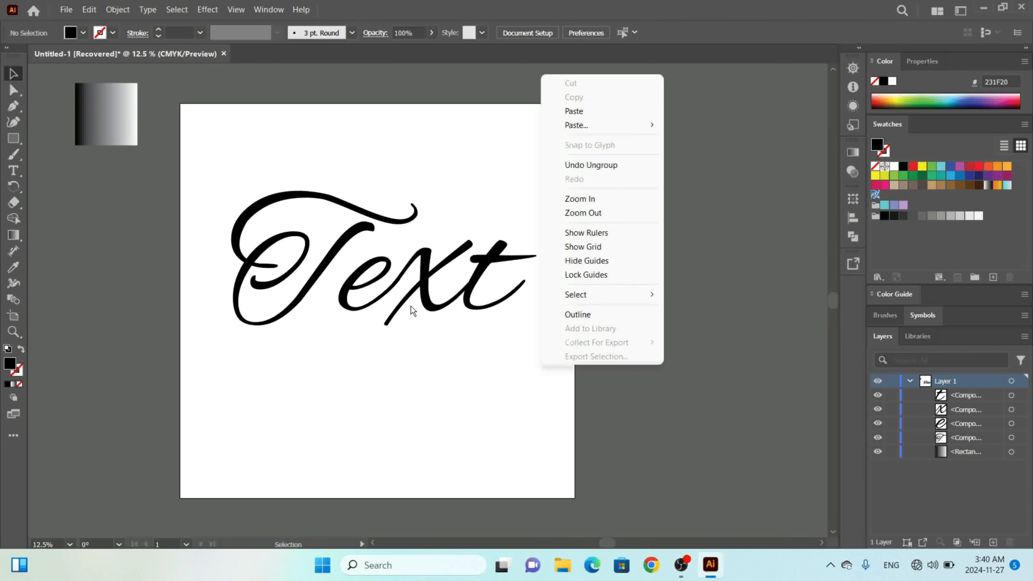
{"action": "left_click", "coordinate": [513, 362]}
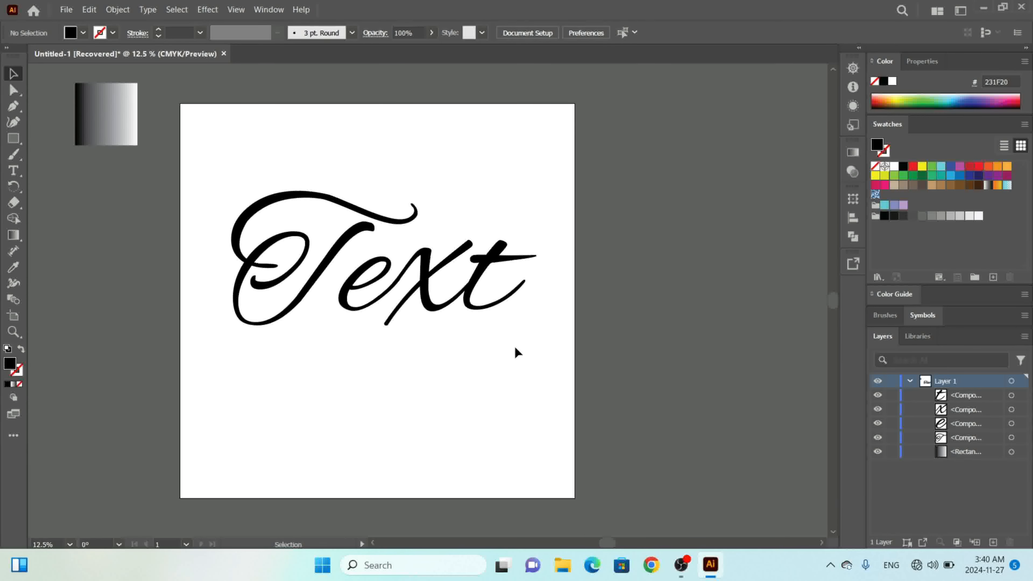
{"action": "left_click_drag", "start_coordinate": [514, 347], "coordinate": [671, 243]}
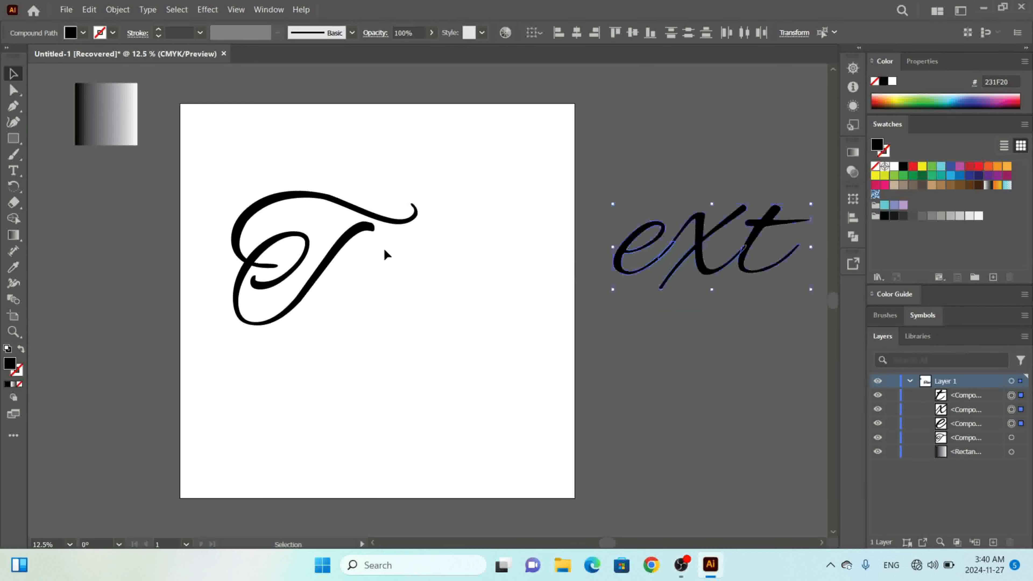
Scale up the letter T to fill most of the artboard and shift it up toward the artboard's centre.
{"action": "left_click", "coordinate": [334, 260]}
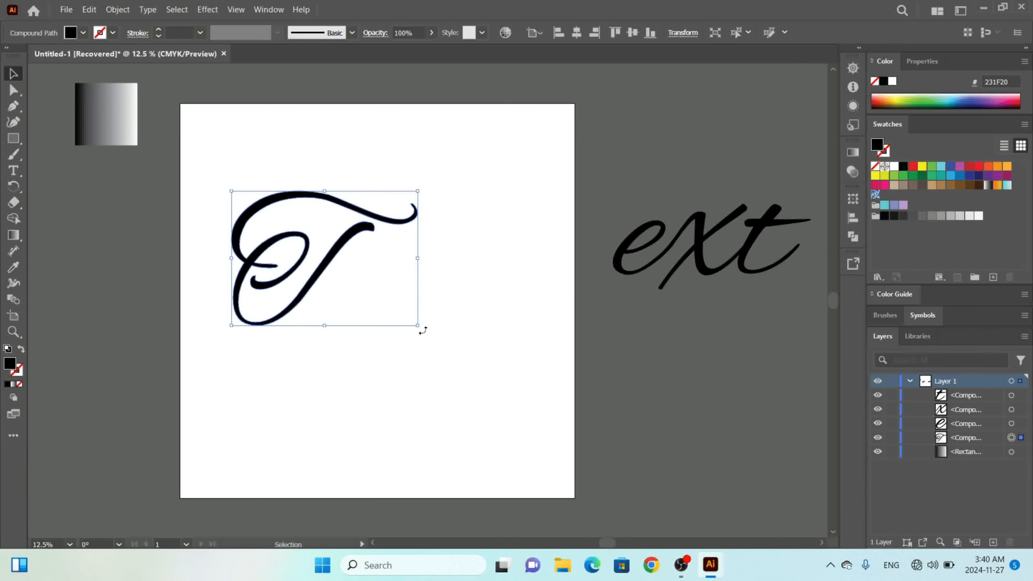
{"action": "left_click_drag", "start_coordinate": [418, 326], "coordinate": [541, 467]}
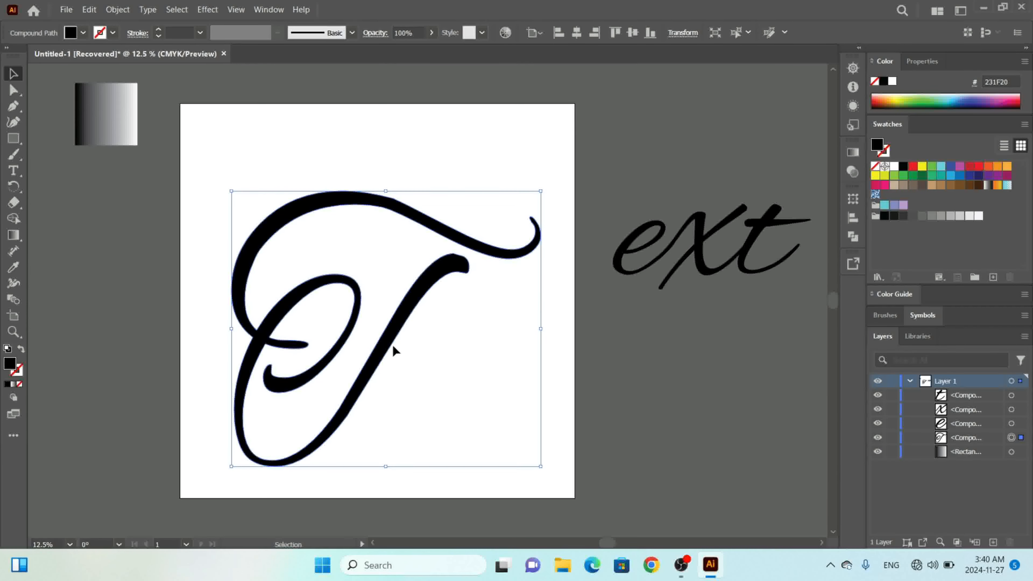
{"action": "left_click_drag", "start_coordinate": [390, 341], "coordinate": [371, 300]}
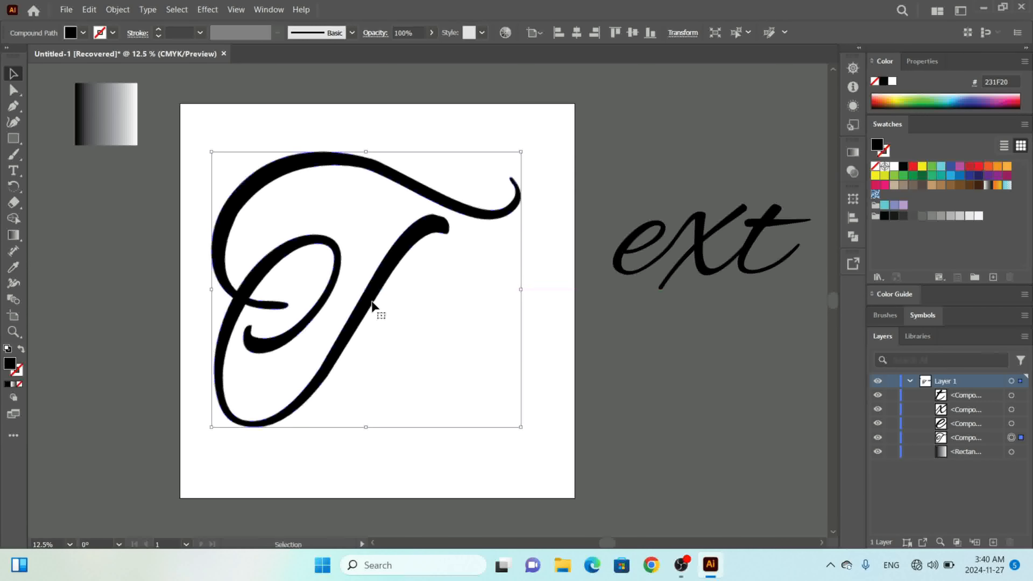
{"action": "left_click", "coordinate": [635, 399]}
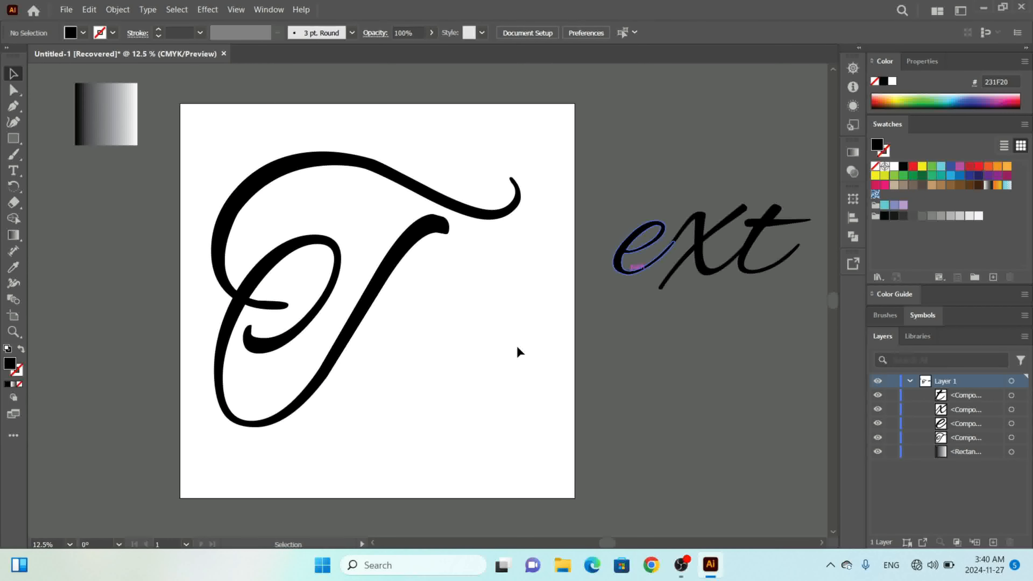
Place the e beside the T's stem and the x after it, scaling the x down slightly.
{"action": "left_click_drag", "start_coordinate": [518, 347], "coordinate": [386, 375]}
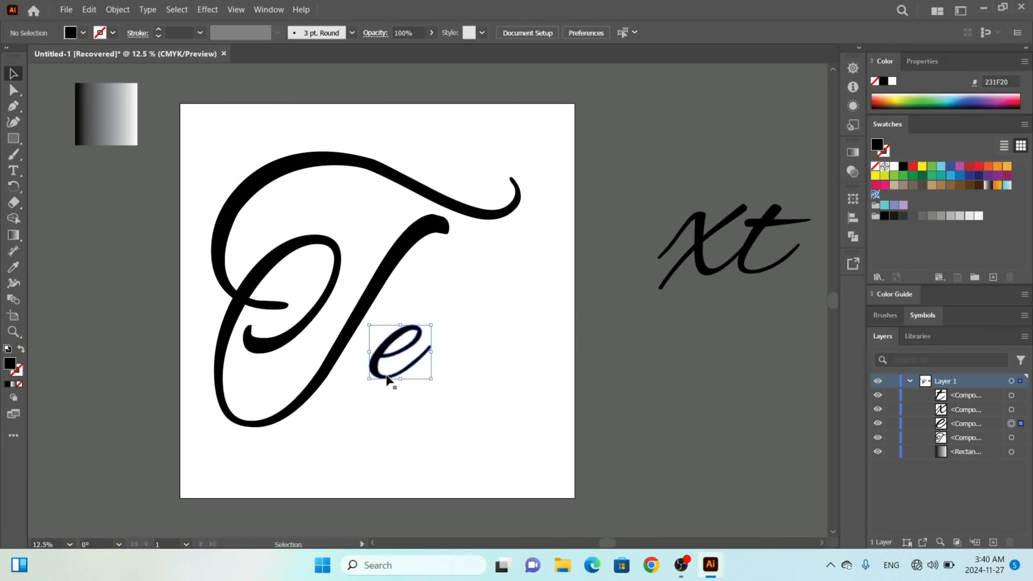
{"action": "left_click", "coordinate": [616, 335]}
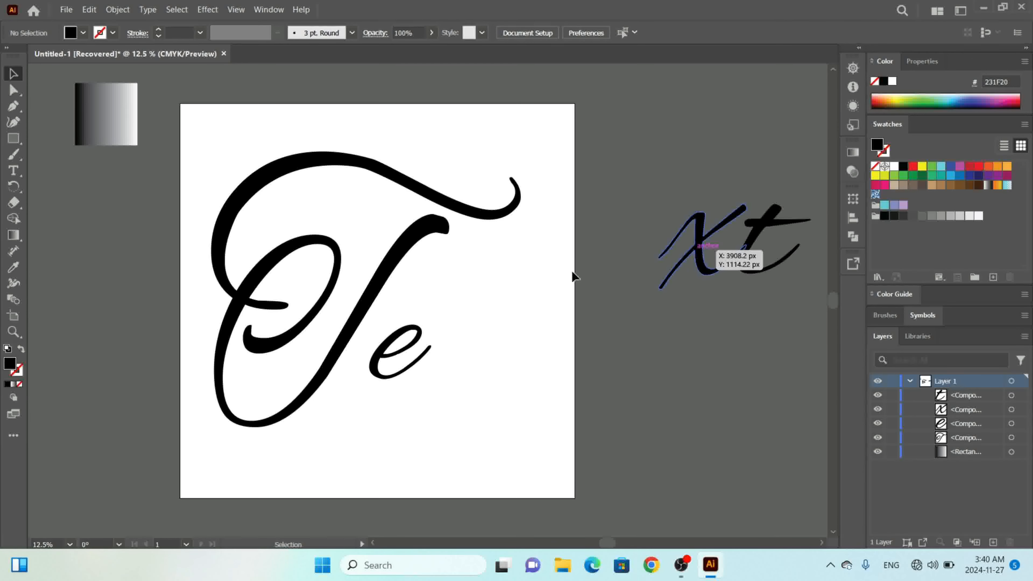
{"action": "left_click_drag", "start_coordinate": [697, 251], "coordinate": [473, 340]}
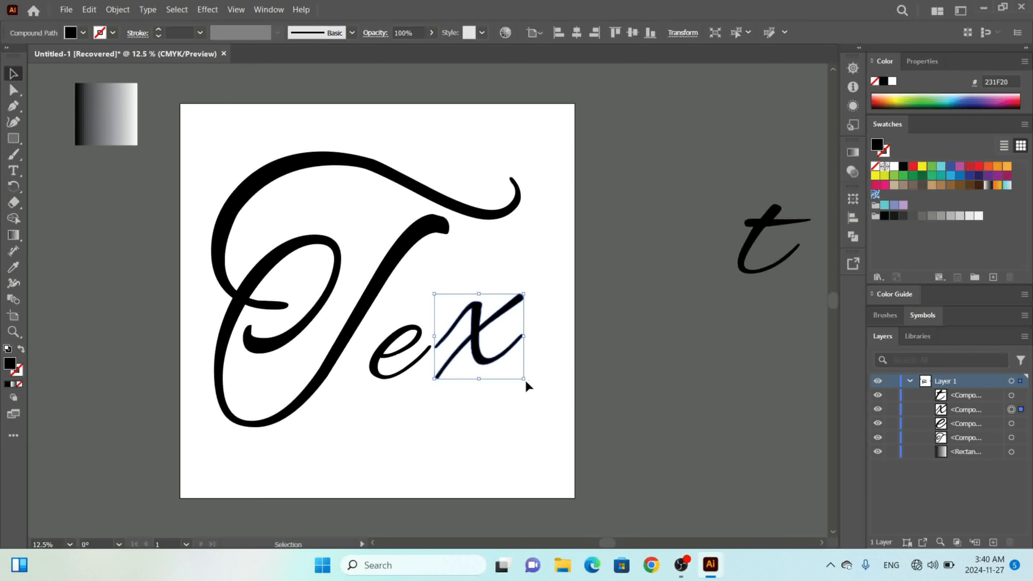
{"action": "left_click_drag", "start_coordinate": [523, 380], "coordinate": [473, 376]}
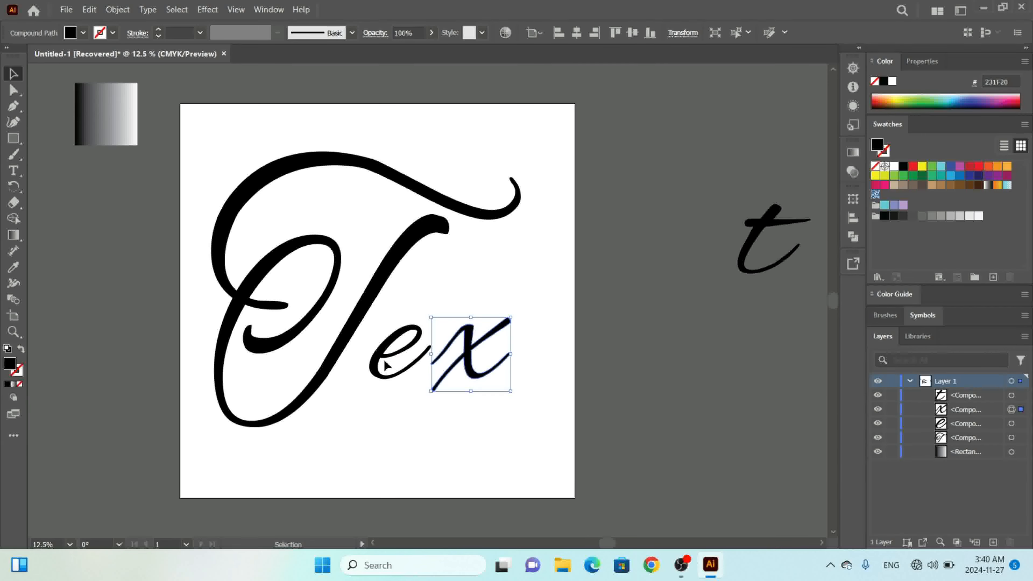
Move the e and x closer to the T's stem and place the t directly after the x.
{"action": "left_click_drag", "start_coordinate": [383, 360], "coordinate": [367, 359]}
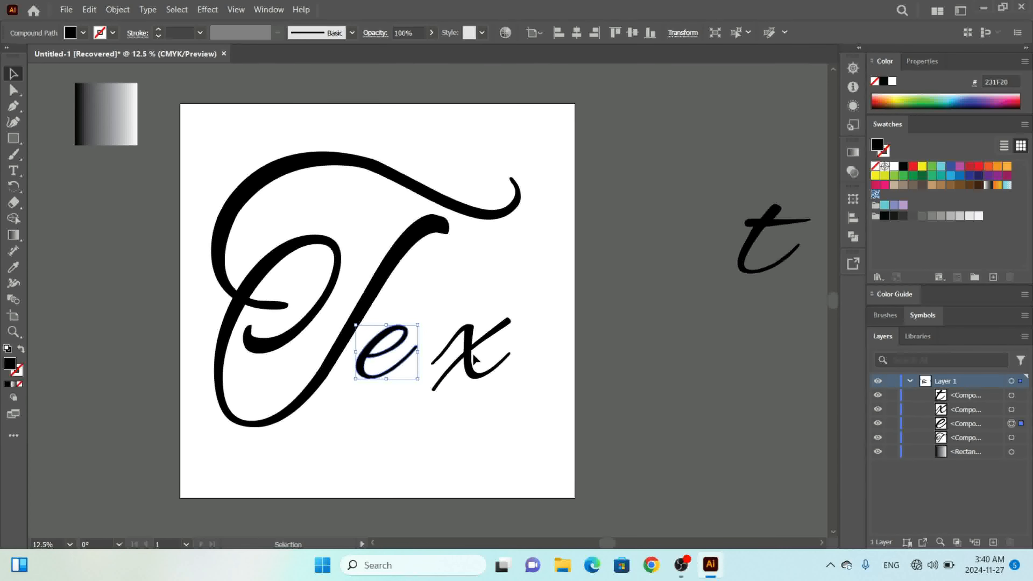
{"action": "left_click_drag", "start_coordinate": [459, 352], "coordinate": [457, 352]}
{"action": "left_click_drag", "start_coordinate": [744, 275], "coordinate": [504, 375]}
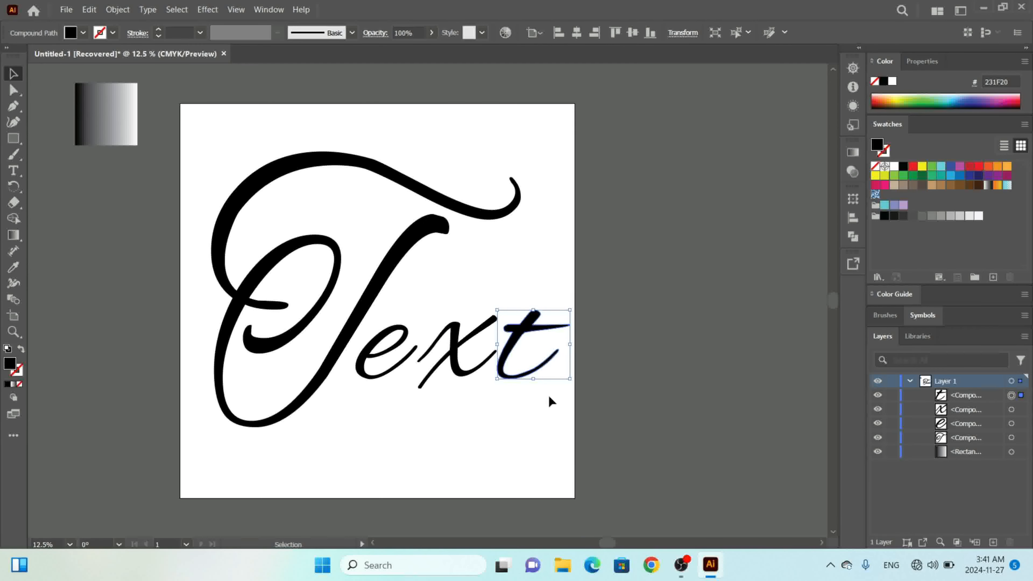
{"action": "left_click_drag", "start_coordinate": [548, 395], "coordinate": [514, 436]}
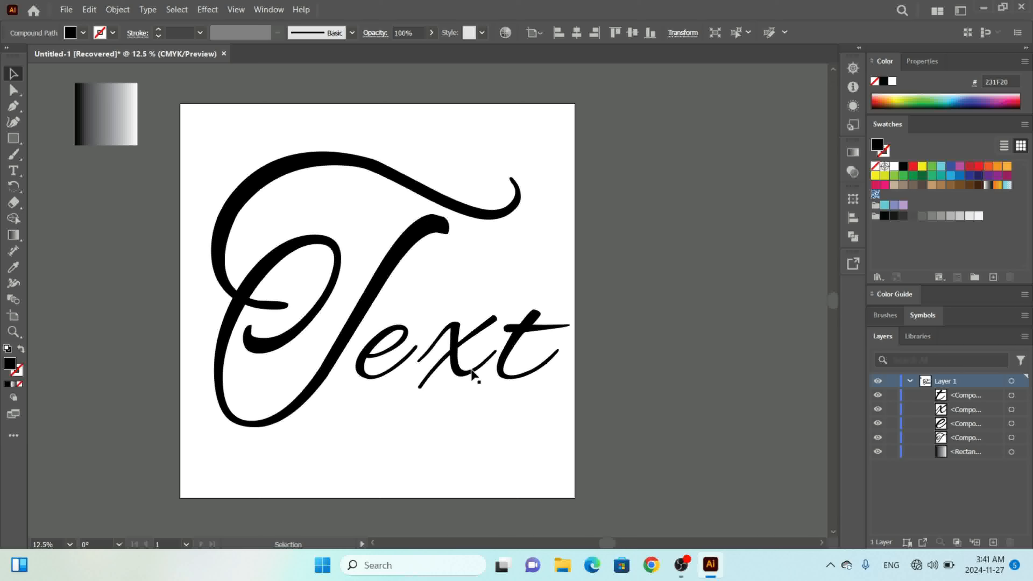
Select the letters e, x and t together and nudge them slightly left toward the T.
{"action": "left_click", "coordinate": [456, 361]}
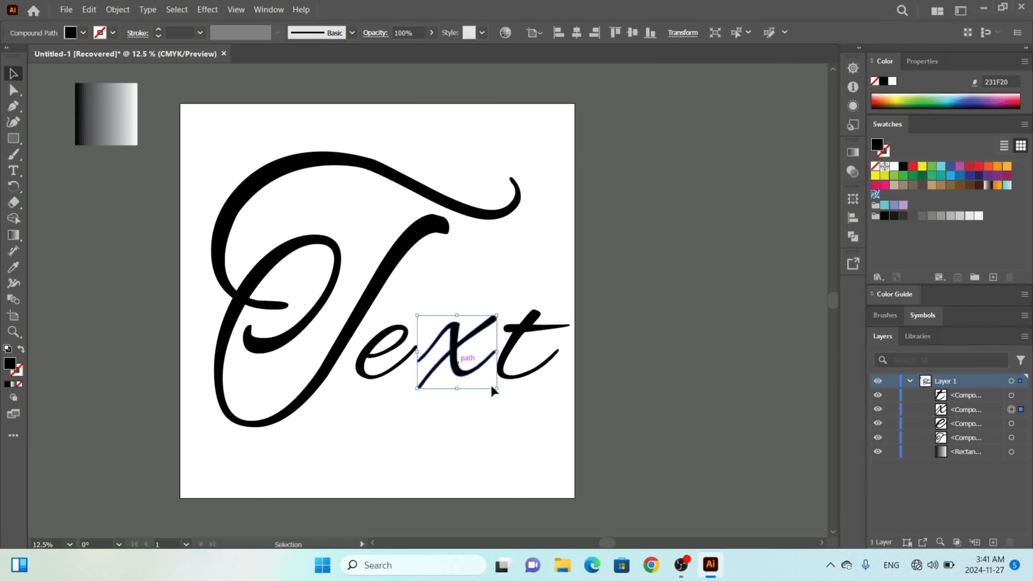
{"action": "left_click_drag", "start_coordinate": [536, 405], "coordinate": [370, 344]}
{"action": "key", "text": "Left"}
{"action": "key", "text": "Left"}
{"action": "key", "text": "Left"}
{"action": "key", "text": "Left"}
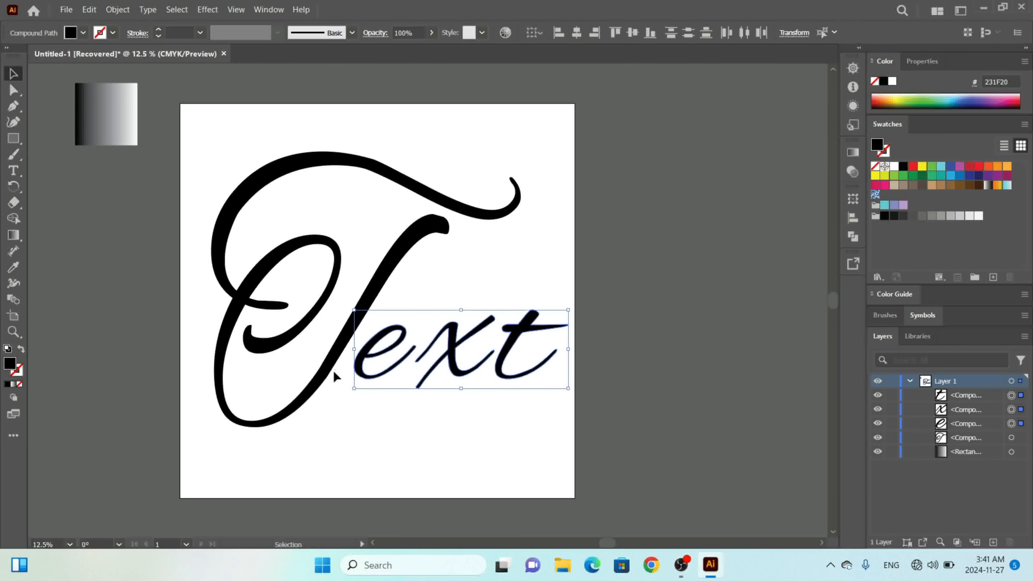
Shift the large T slightly left, and move the e, x and t together down and left toward its stem.
{"action": "left_click_drag", "start_coordinate": [328, 380], "coordinate": [313, 377]}
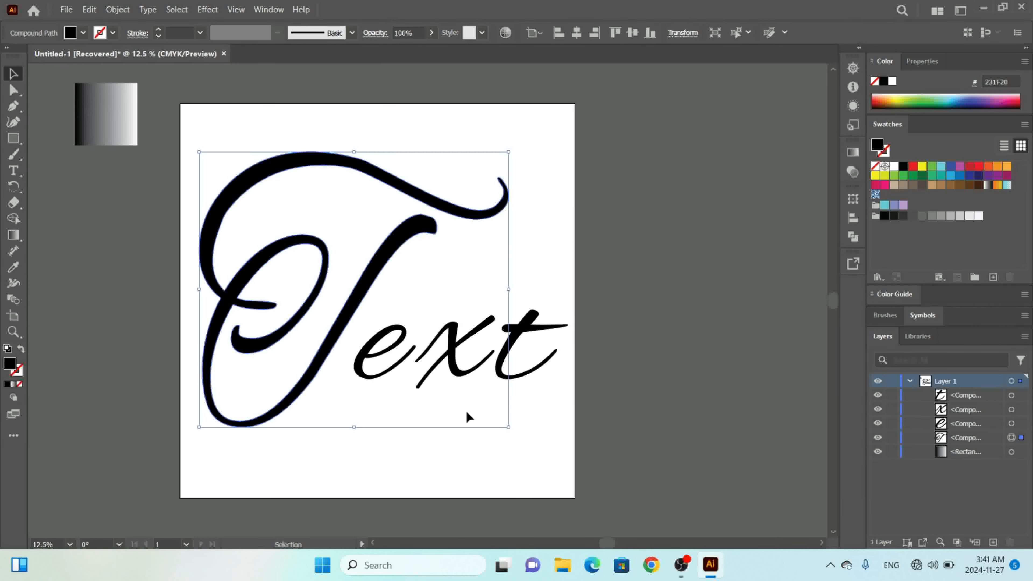
{"action": "left_click", "coordinate": [528, 428]}
{"action": "left_click_drag", "start_coordinate": [547, 412], "coordinate": [366, 349]}
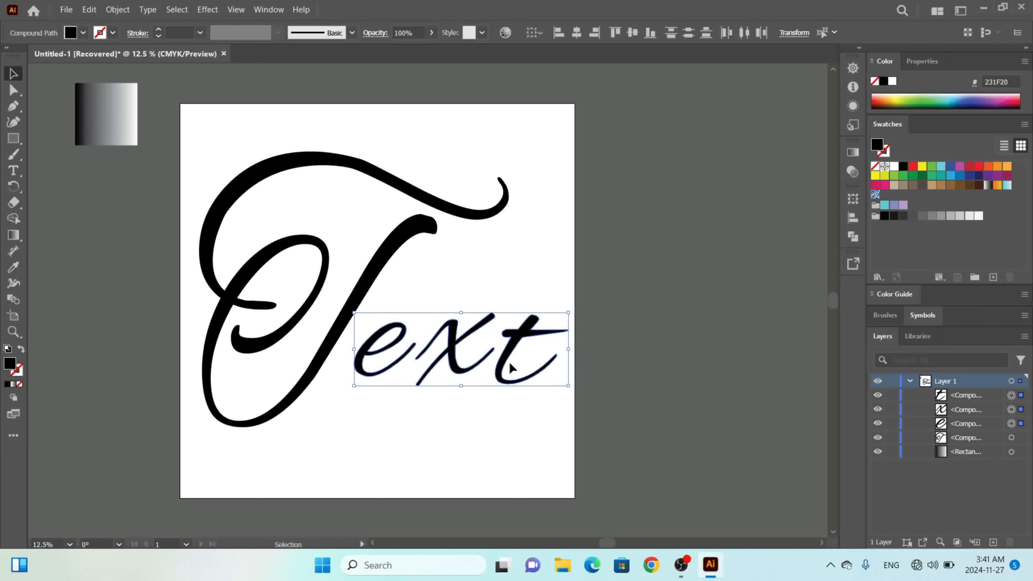
{"action": "mouse_move", "coordinate": [502, 362]}
{"action": "left_mouse_down"}
{"action": "mouse_move", "coordinate": [510, 360]}
{"action": "mouse_move", "coordinate": [493, 372]}
{"action": "left_mouse_up"}
{"action": "left_click", "coordinate": [526, 438]}
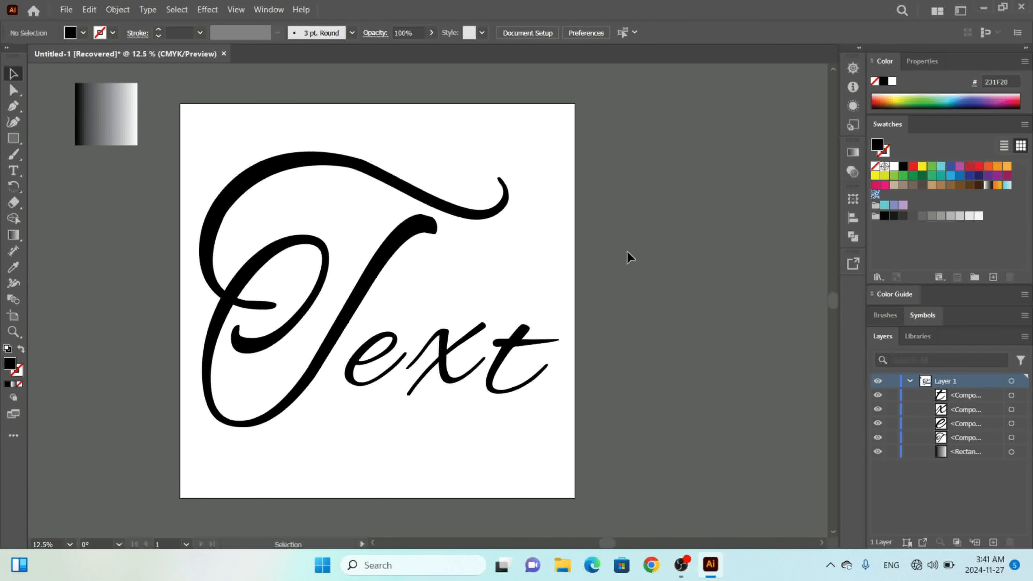
Group all four letters and center the group horizontally and vertically on the artboard.
{"action": "left_click_drag", "start_coordinate": [579, 145], "coordinate": [217, 452]}
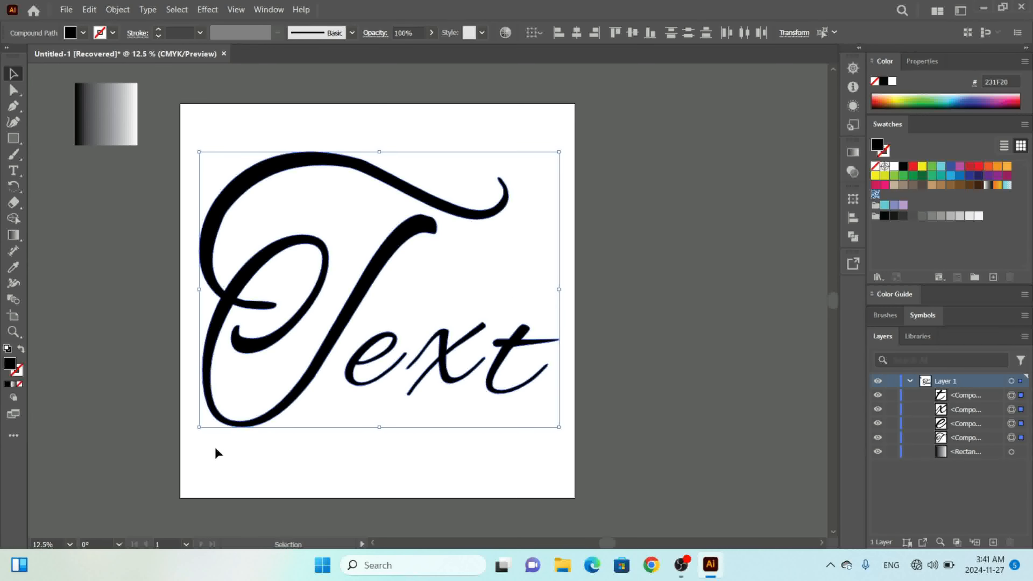
{"action": "key", "text": "ctrl+g"}
{"action": "key", "text": "v"}
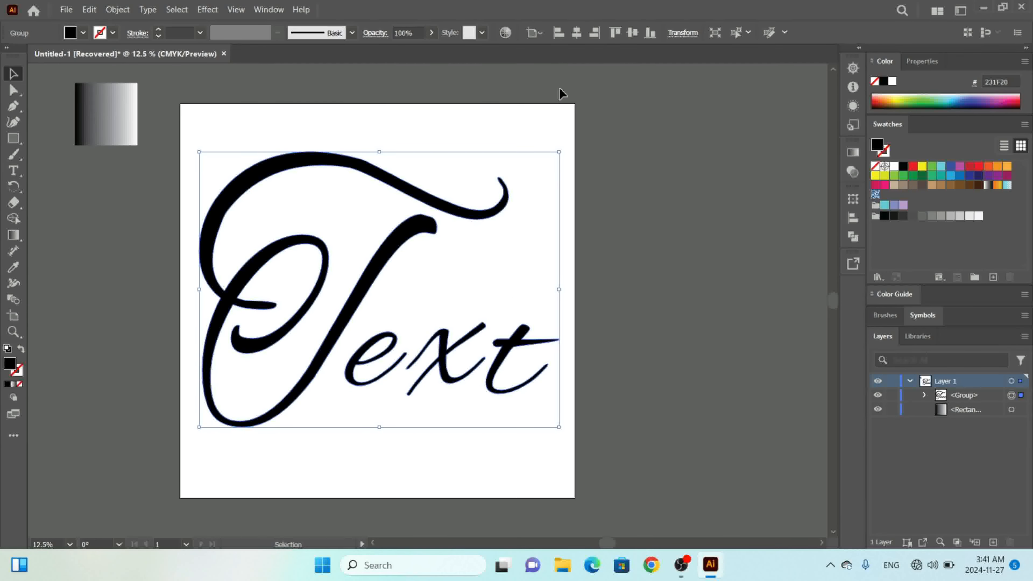
{"action": "left_click", "coordinate": [574, 37]}
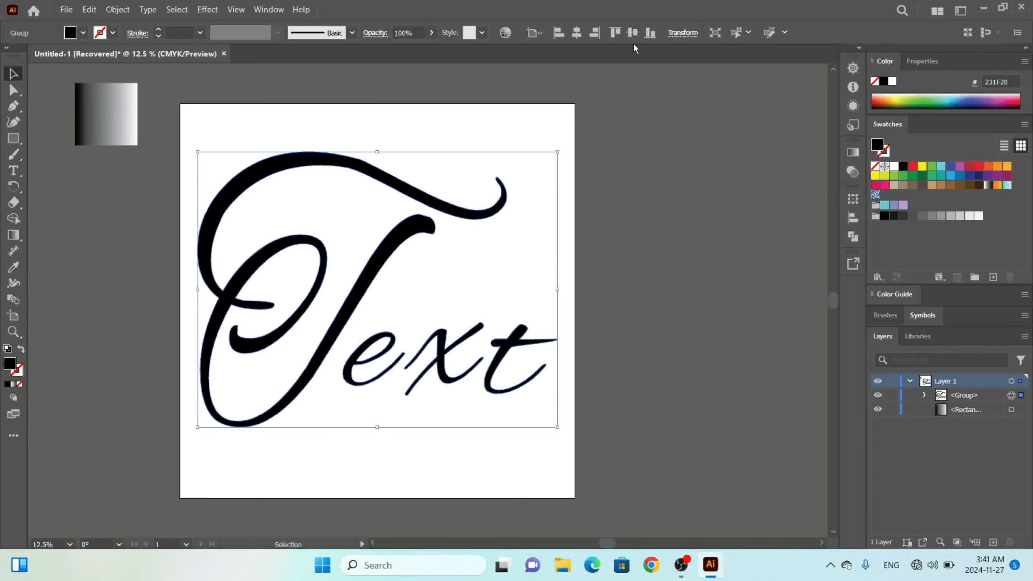
{"action": "left_click", "coordinate": [631, 34]}
{"action": "left_click", "coordinate": [644, 260]}
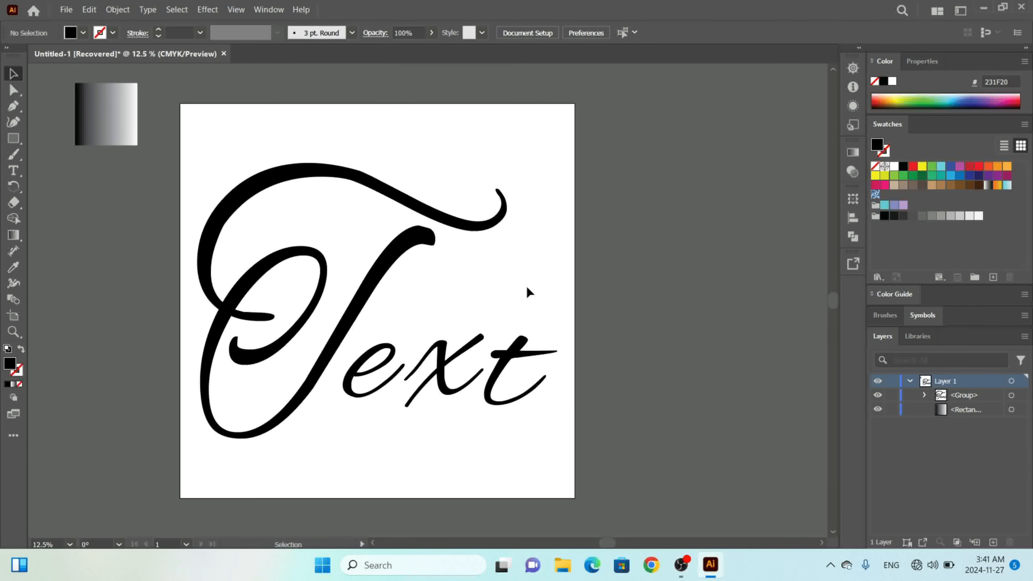
Create a 3000 by 3000 px rectangle and center it on the artboard so it covers the whole area.
{"action": "left_click", "coordinate": [12, 145]}
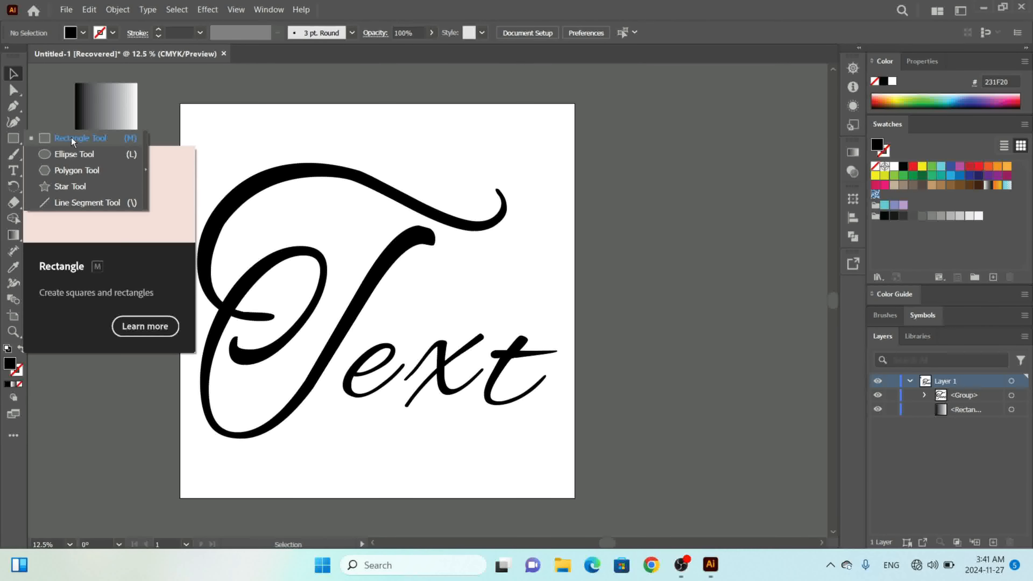
{"action": "left_click", "coordinate": [71, 137]}
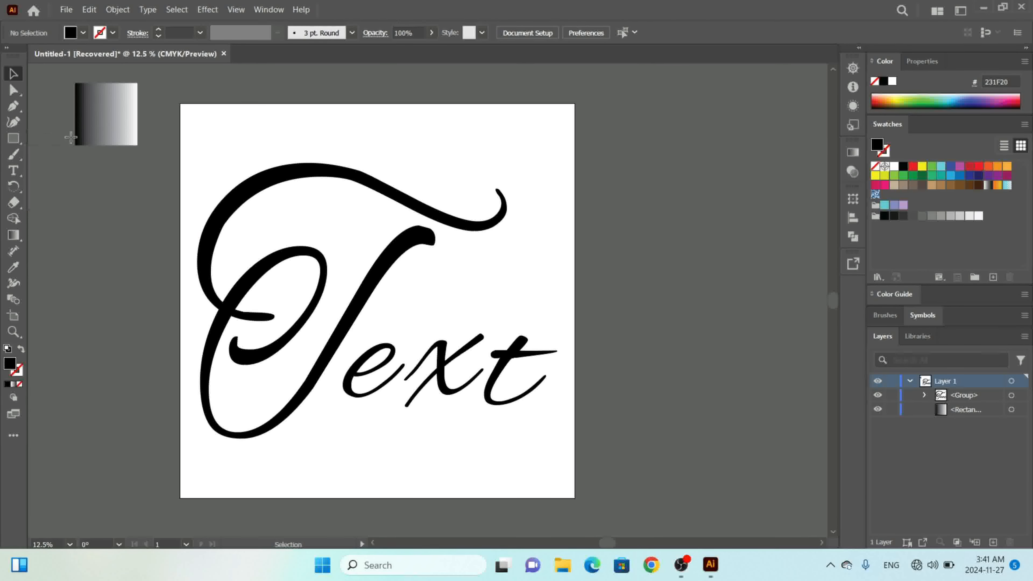
{"action": "left_click", "coordinate": [490, 150]}
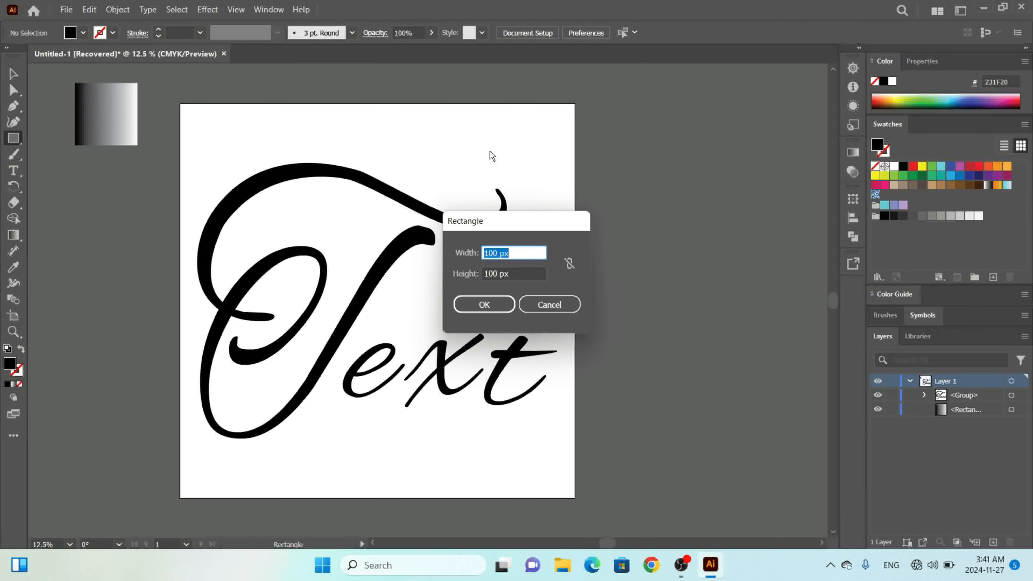
{"action": "type", "text": "3000"}
{"action": "key", "text": "Tab"}
{"action": "type", "text": "30"}
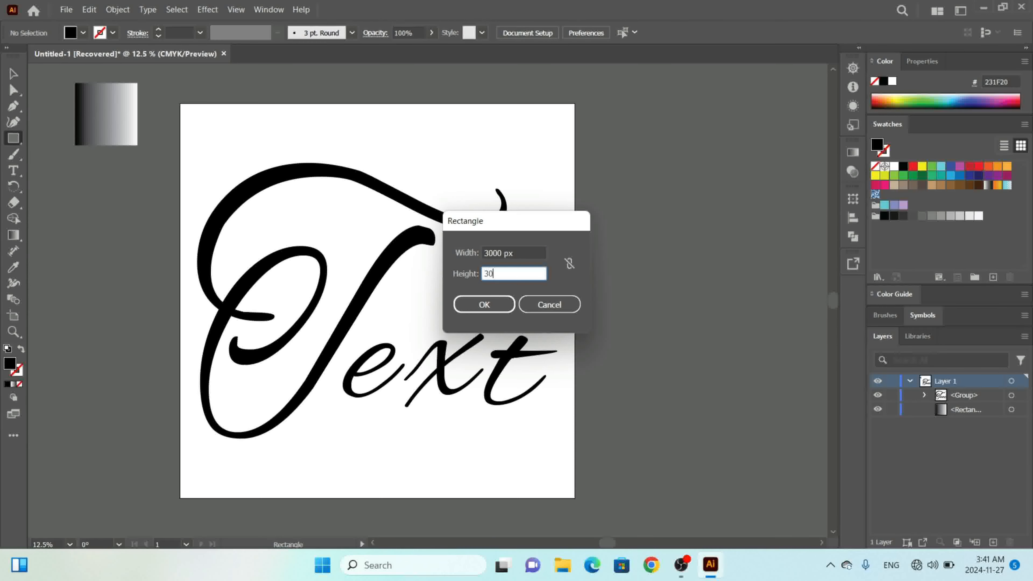
{"action": "type", "text": "00"}
{"action": "key", "text": "Return"}
{"action": "key", "text": "v"}
{"action": "left_click", "coordinate": [577, 33]}
{"action": "left_click", "coordinate": [632, 32]}
Send the black background rectangle behind the lettering and all other objects.
{"action": "right_click", "coordinate": [447, 285]}
{"action": "mouse_move", "coordinate": [504, 485]}
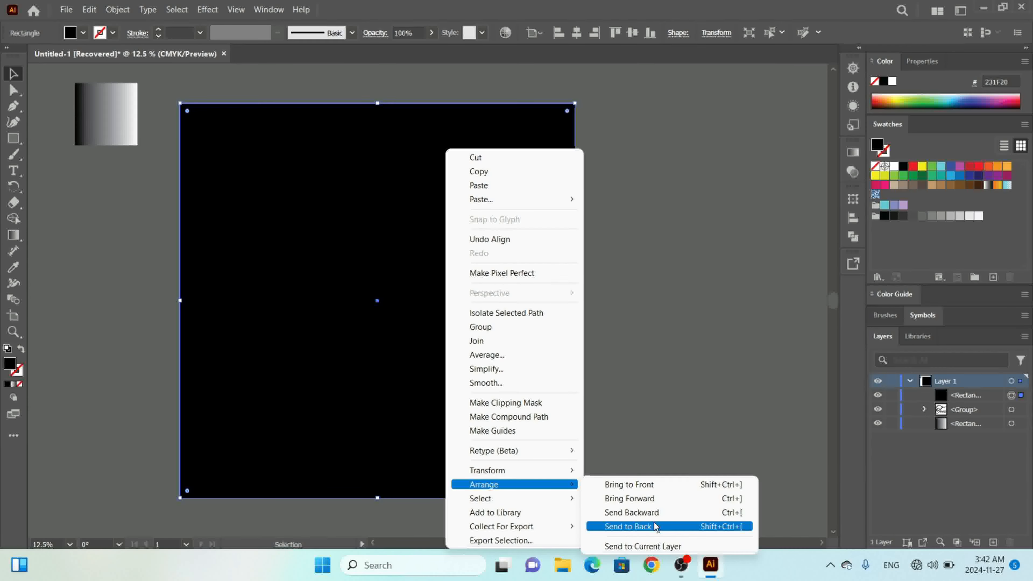
{"action": "left_click", "coordinate": [656, 526]}
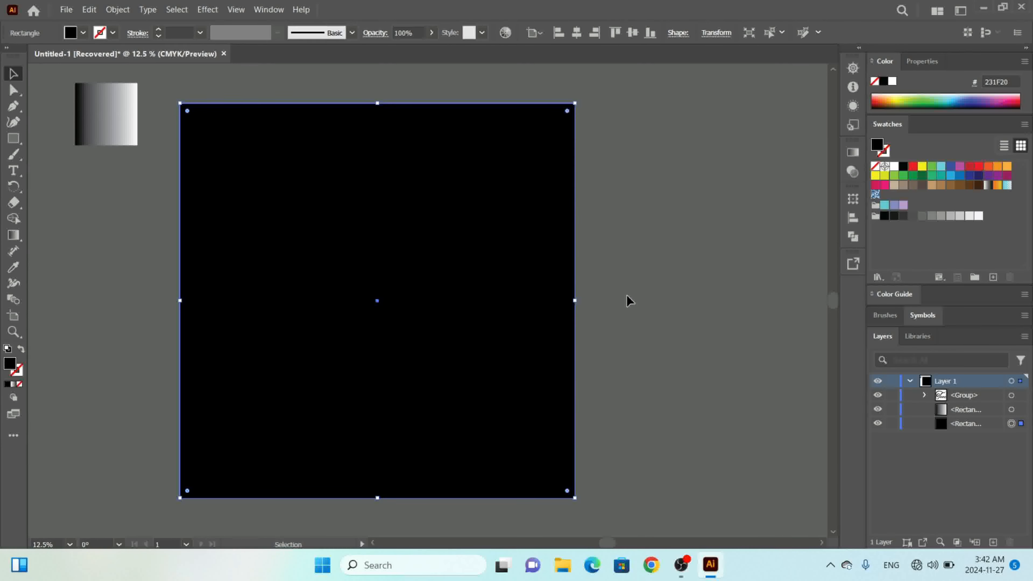
{"action": "left_click", "coordinate": [617, 203]}
Fill the lettering group with the black-to-white gradient sampled from the small square beside the artboard.
{"action": "left_click", "coordinate": [374, 316]}
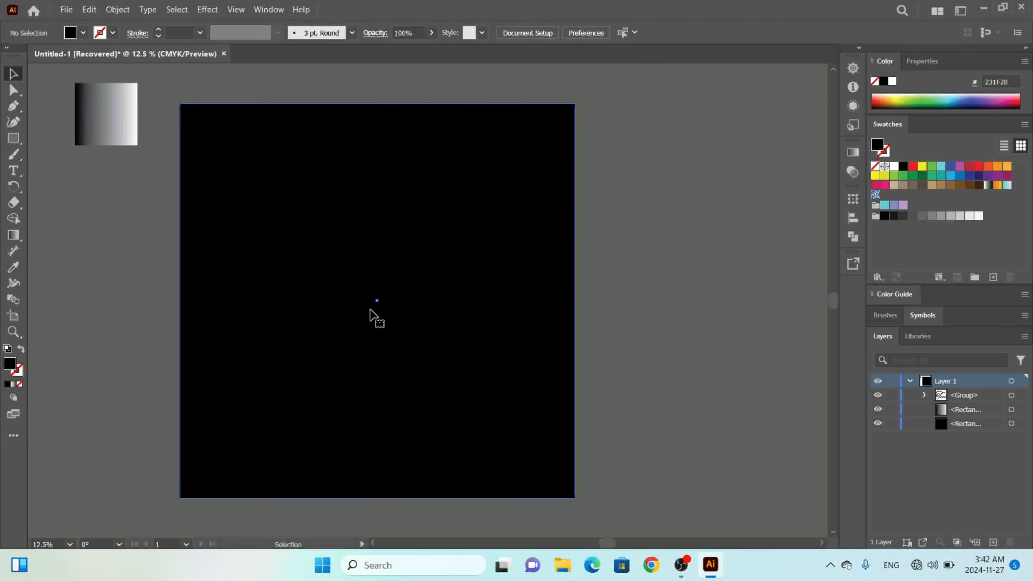
{"action": "left_click", "coordinate": [355, 312]}
{"action": "left_click", "coordinate": [13, 267]}
{"action": "left_click", "coordinate": [98, 114]}
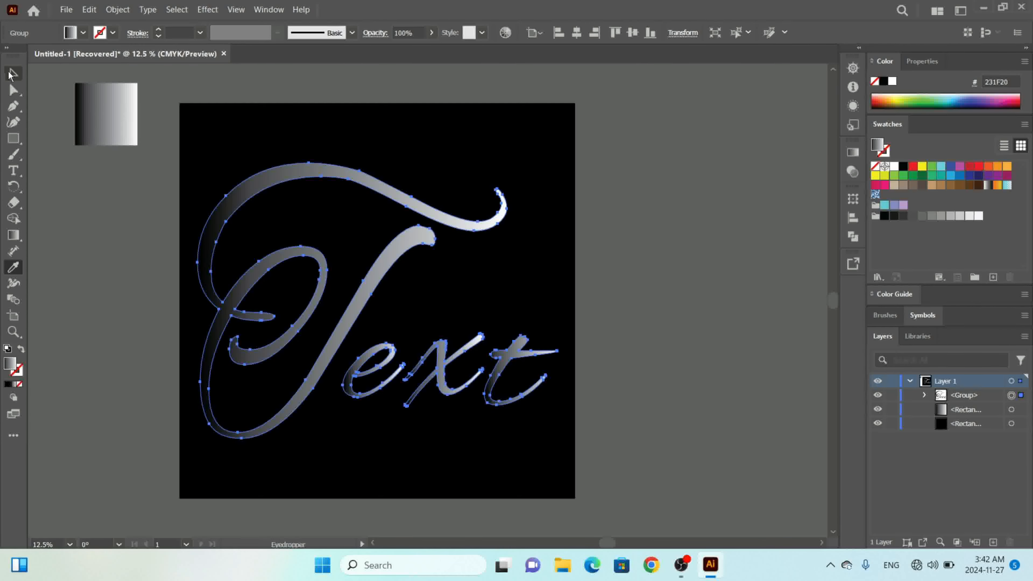
{"action": "left_click", "coordinate": [9, 74]}
{"action": "left_click", "coordinate": [698, 241]}
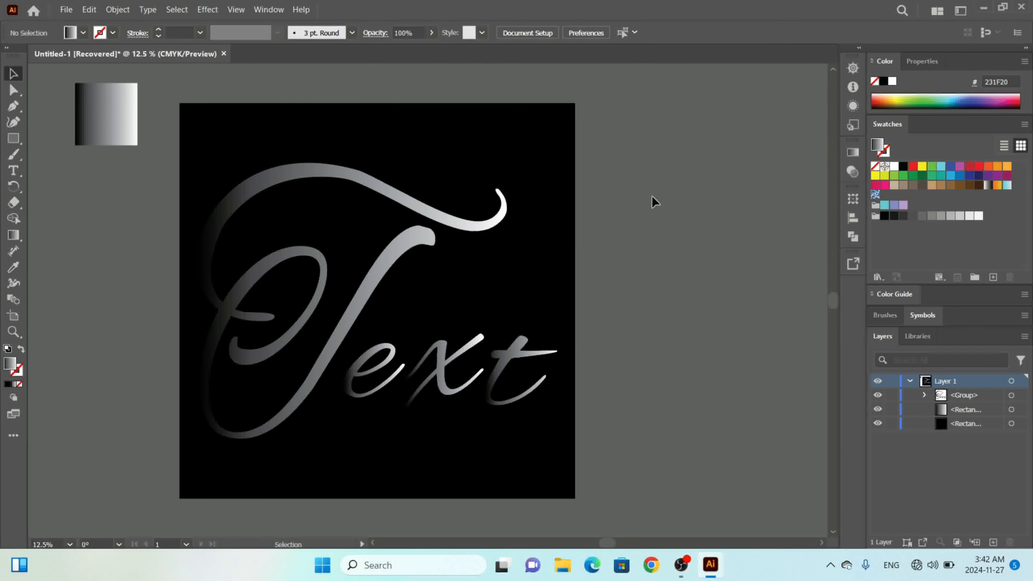
Recolor the background rectangle to dark green 028057.
{"action": "left_click", "coordinate": [568, 167]}
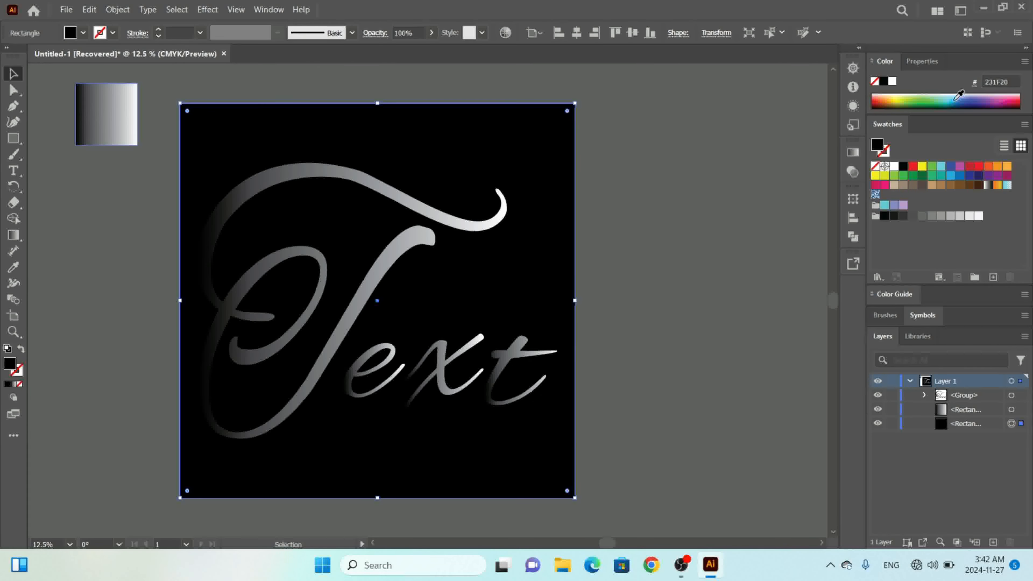
{"action": "left_click", "coordinate": [956, 97]}
{"action": "left_click_drag", "start_coordinate": [953, 100], "coordinate": [941, 103]}
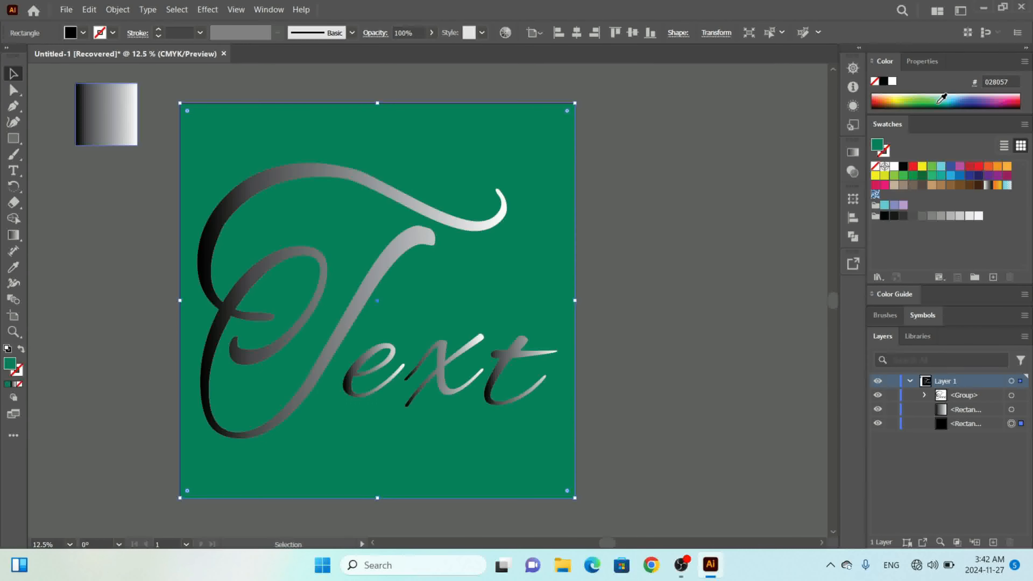
{"action": "left_click", "coordinate": [706, 212]}
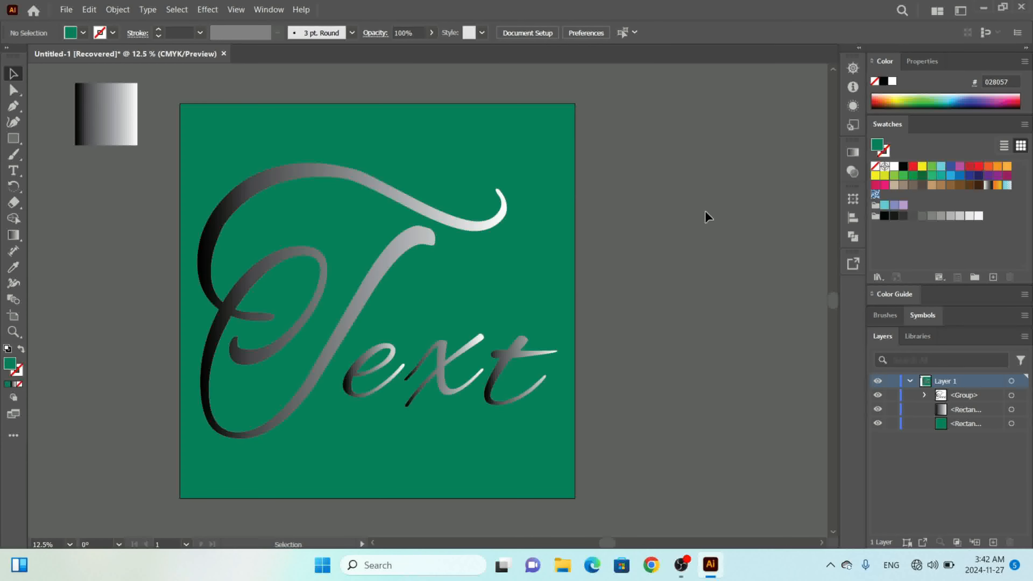
Replace the black start stop of the lettering's gradient with the green sampled from the background rectangle.
{"action": "left_click", "coordinate": [397, 254]}
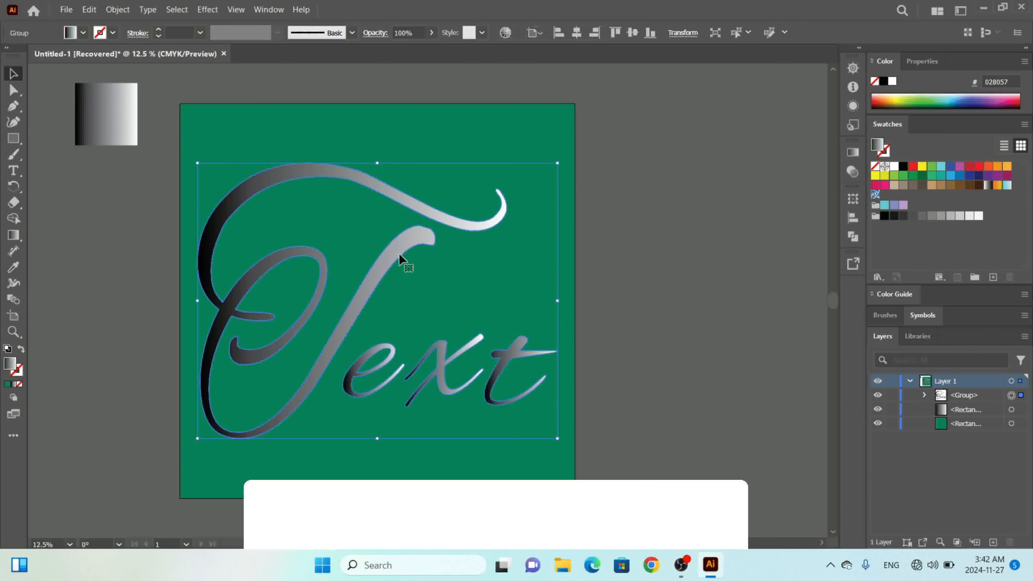
{"action": "left_click", "coordinate": [853, 153]}
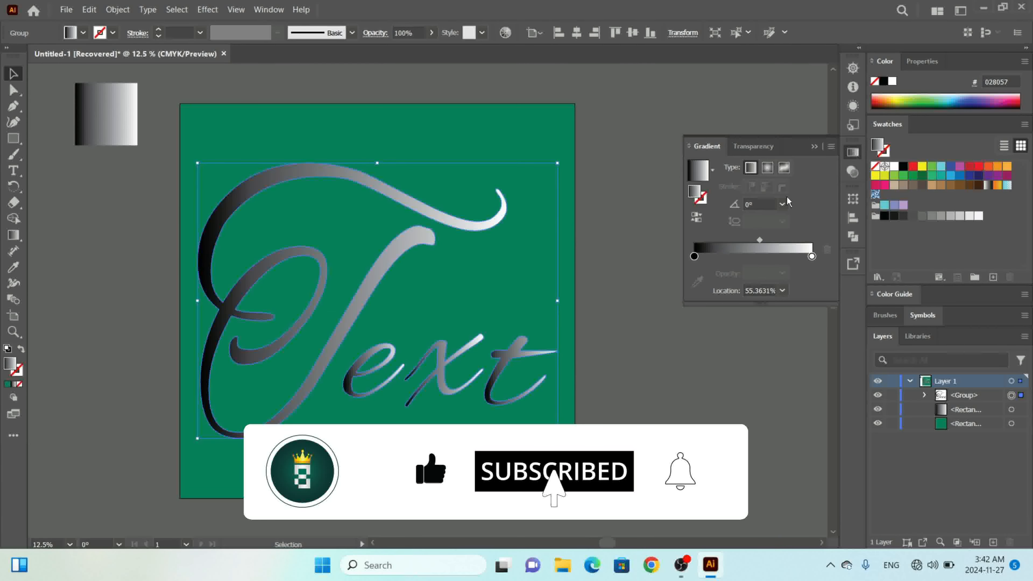
{"action": "left_click", "coordinate": [695, 256]}
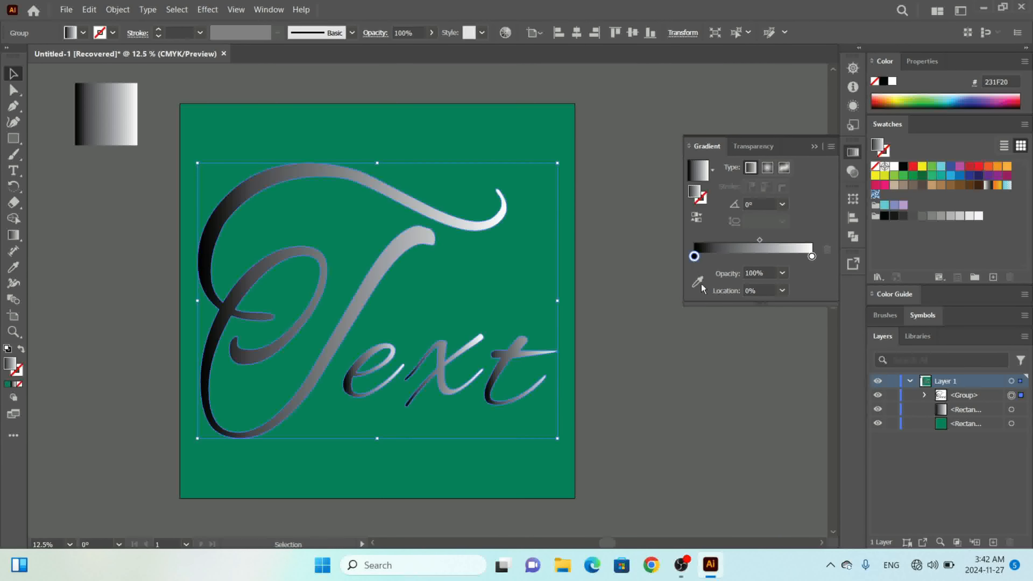
{"action": "double_click", "coordinate": [694, 256]}
{"action": "left_click", "coordinate": [695, 257]}
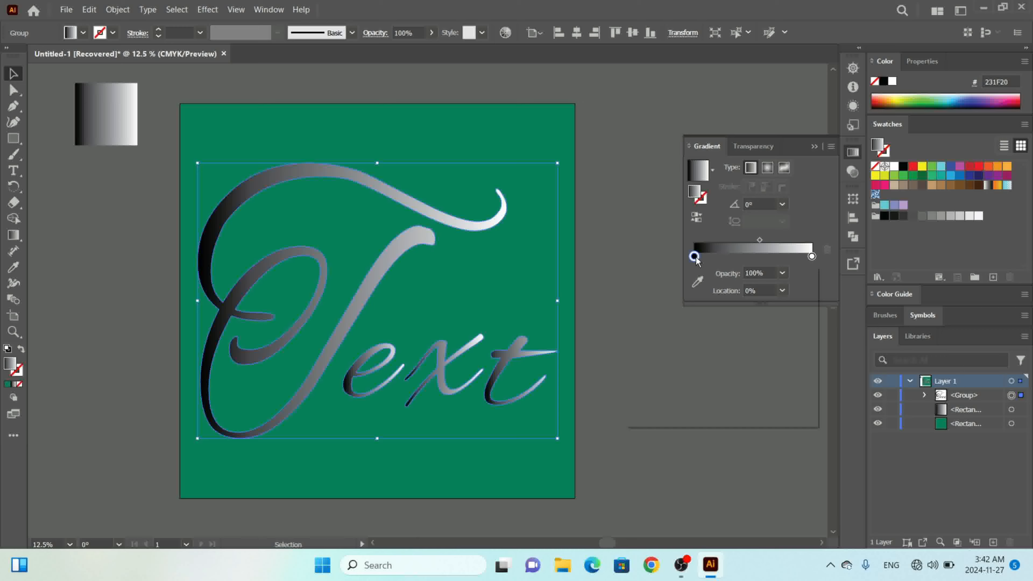
{"action": "left_click", "coordinate": [700, 280]}
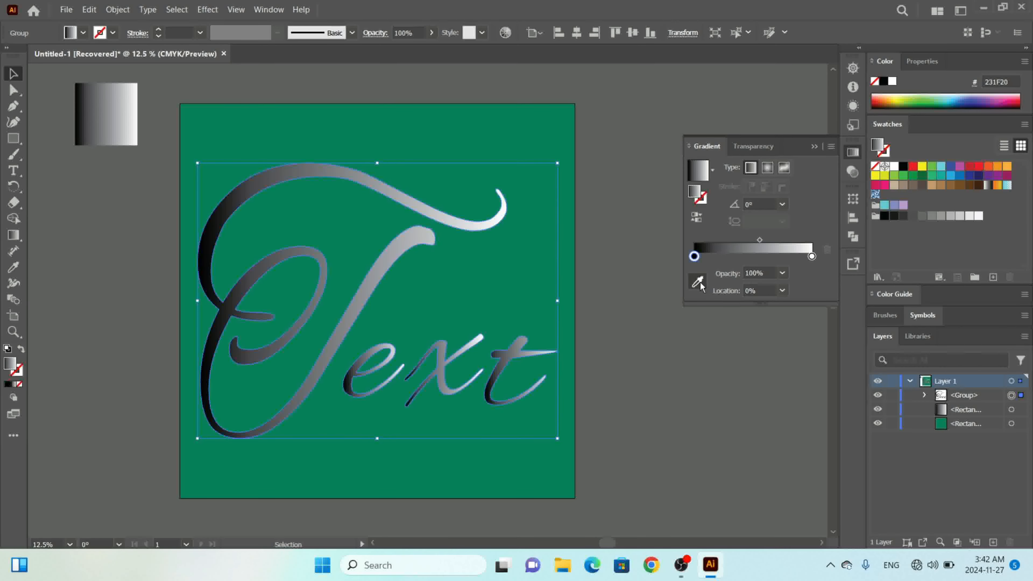
{"action": "left_click", "coordinate": [515, 125]}
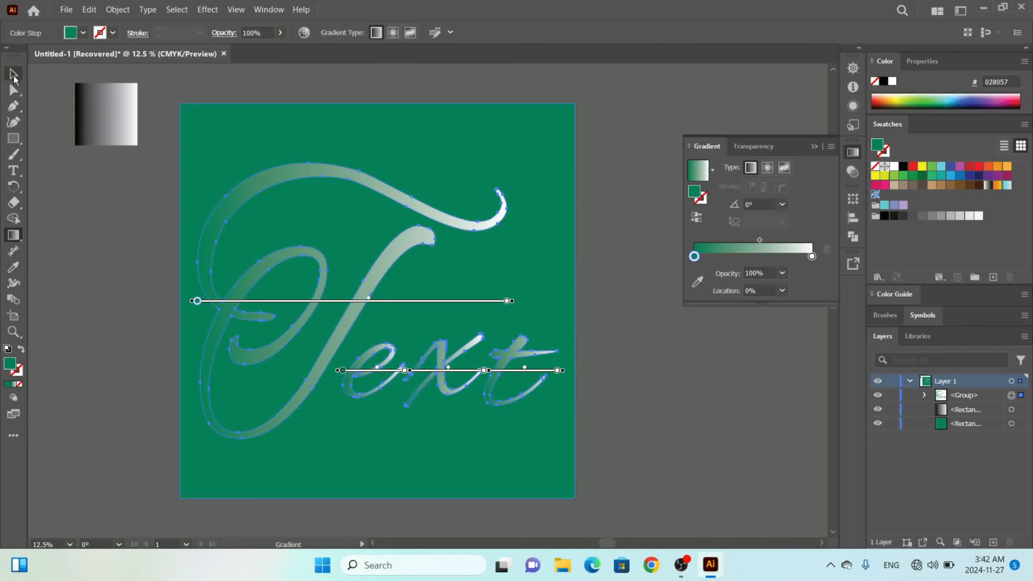
{"action": "left_click", "coordinate": [14, 75]}
{"action": "left_click", "coordinate": [83, 261]}
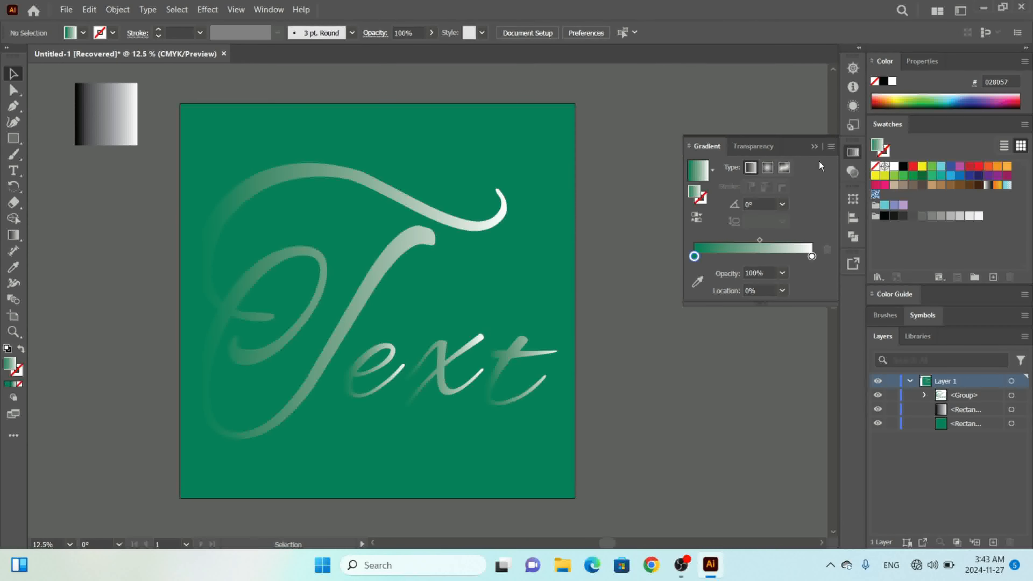
{"action": "left_click", "coordinate": [816, 146]}
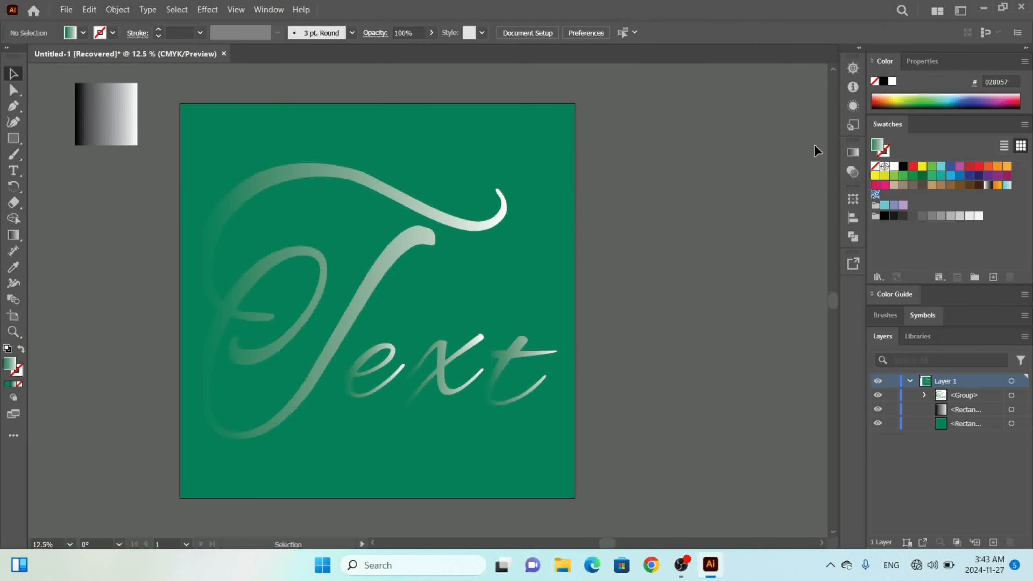
Try different fill colors on the background rectangle and settle on dark navy 01243E.
{"action": "key", "text": "ctrl+minus"}
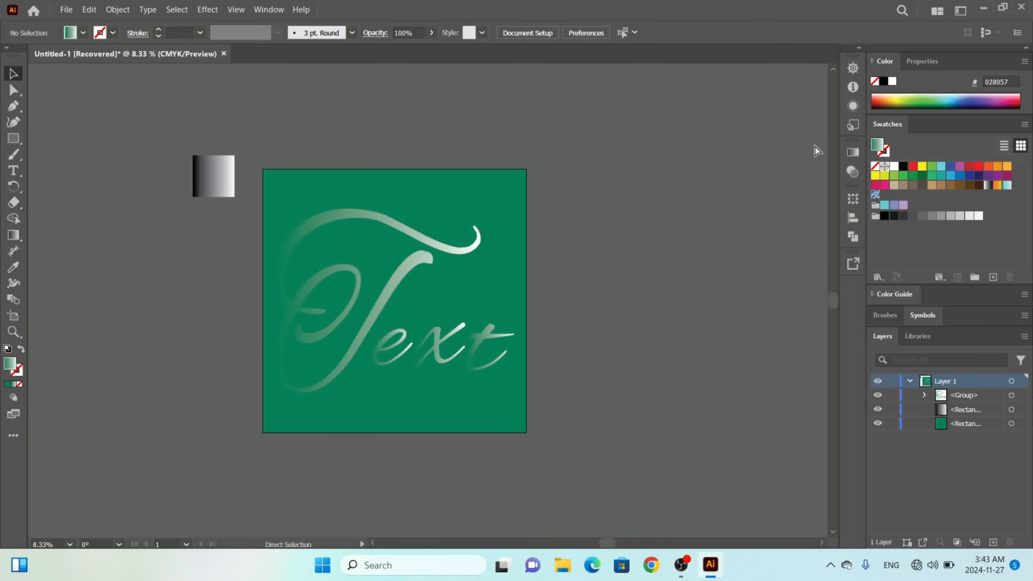
{"action": "key", "text": "ctrl+plus"}
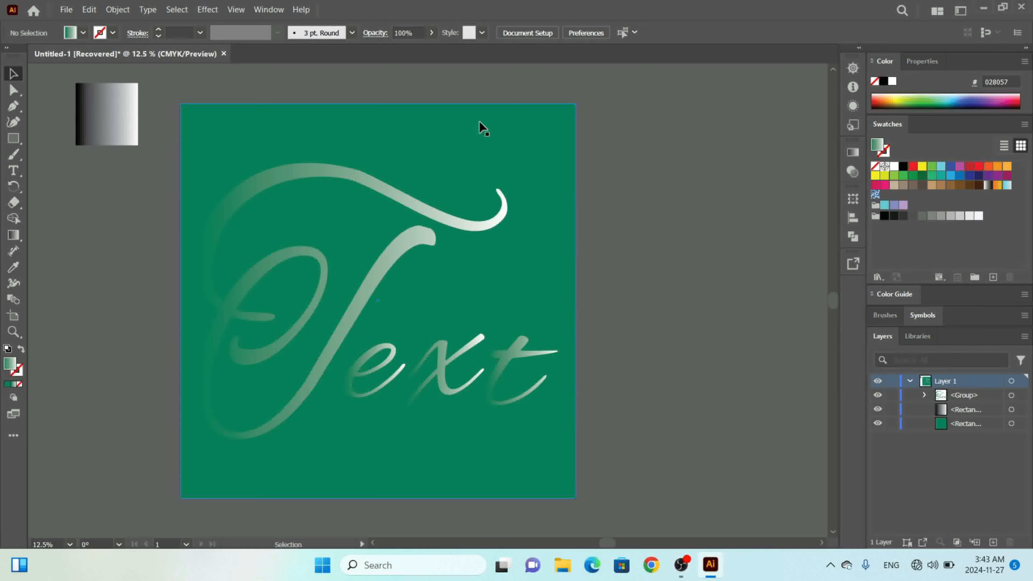
{"action": "left_click", "coordinate": [488, 148]}
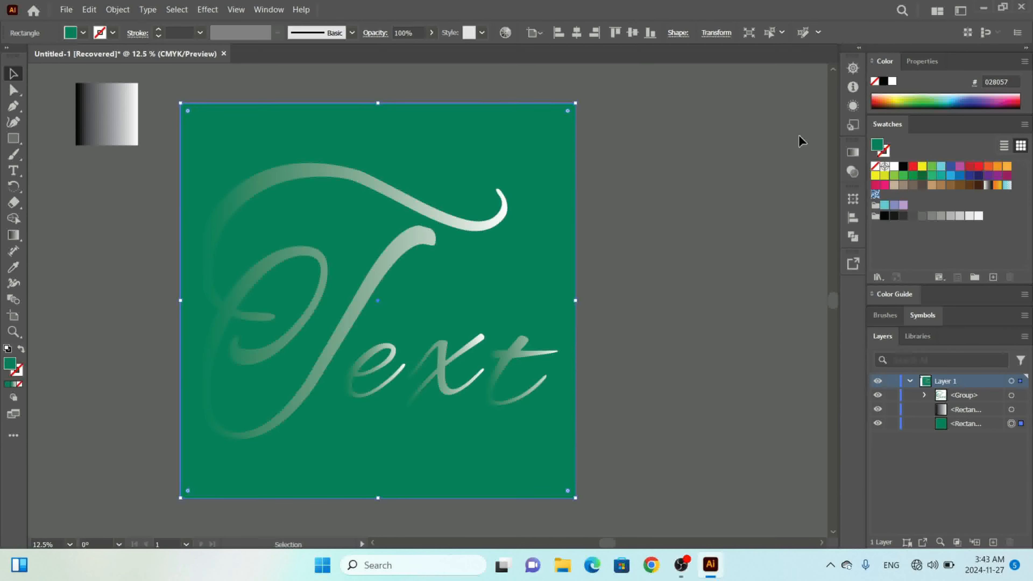
{"action": "left_click", "coordinate": [942, 97]}
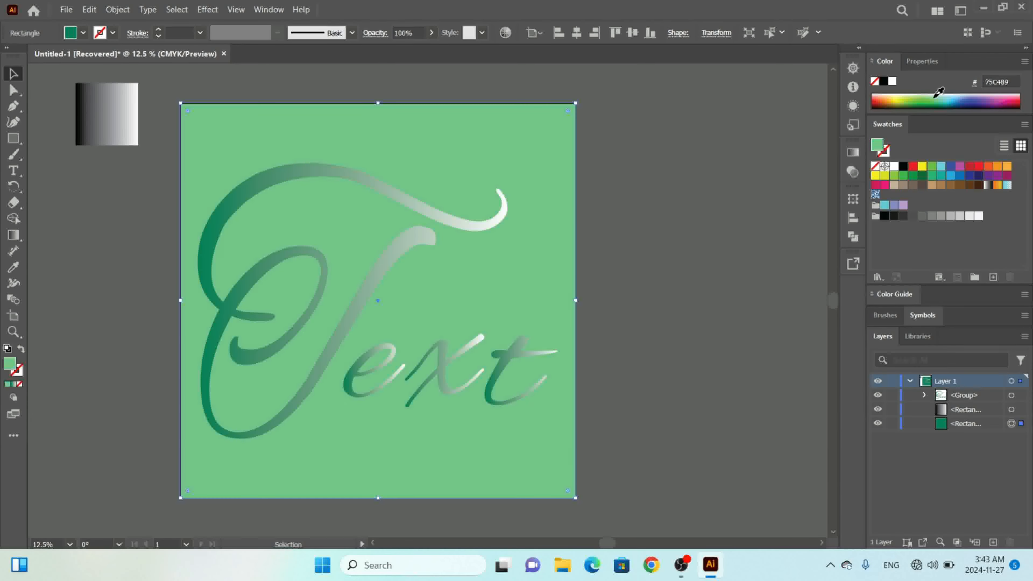
{"action": "left_click_drag", "start_coordinate": [961, 93], "coordinate": [992, 98]}
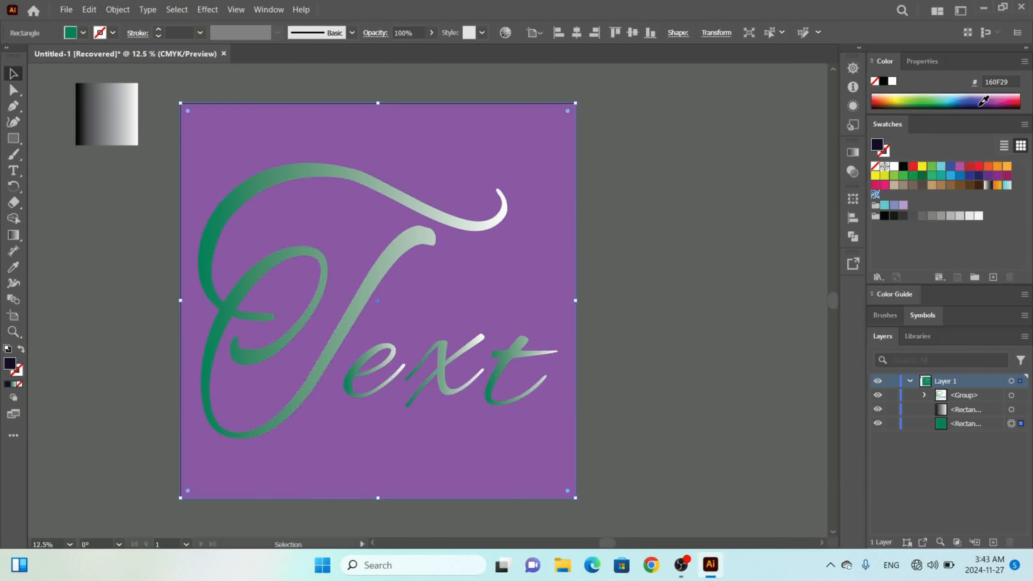
{"action": "left_click", "coordinate": [889, 103]}
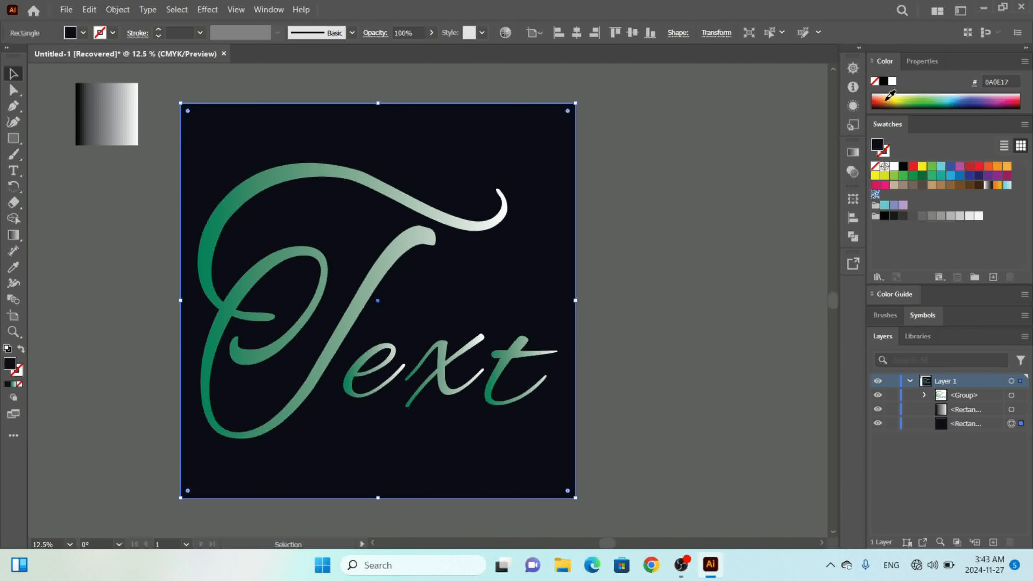
{"action": "left_click", "coordinate": [890, 98]}
{"action": "left_click_drag", "start_coordinate": [886, 104], "coordinate": [957, 106]}
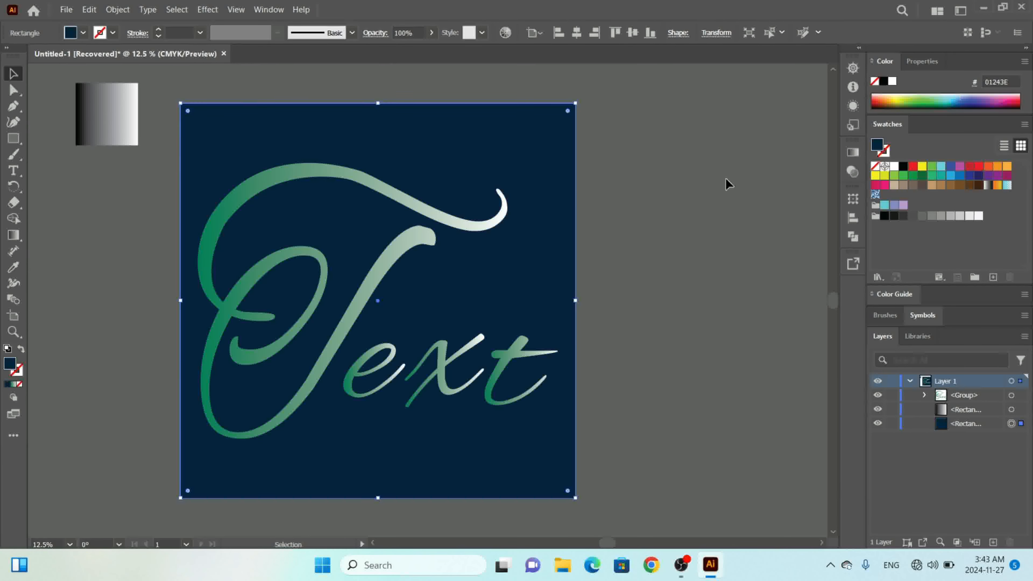
{"action": "left_click", "coordinate": [706, 189]}
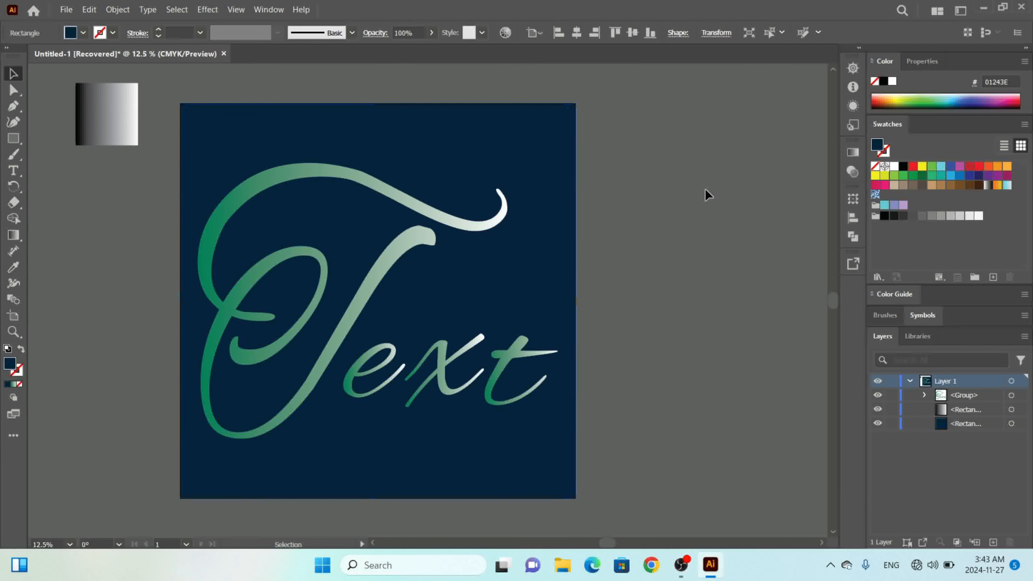
Replace the green start stop of the lettering's gradient with the dark navy sampled from the background rectangle.
{"action": "left_click", "coordinate": [401, 254]}
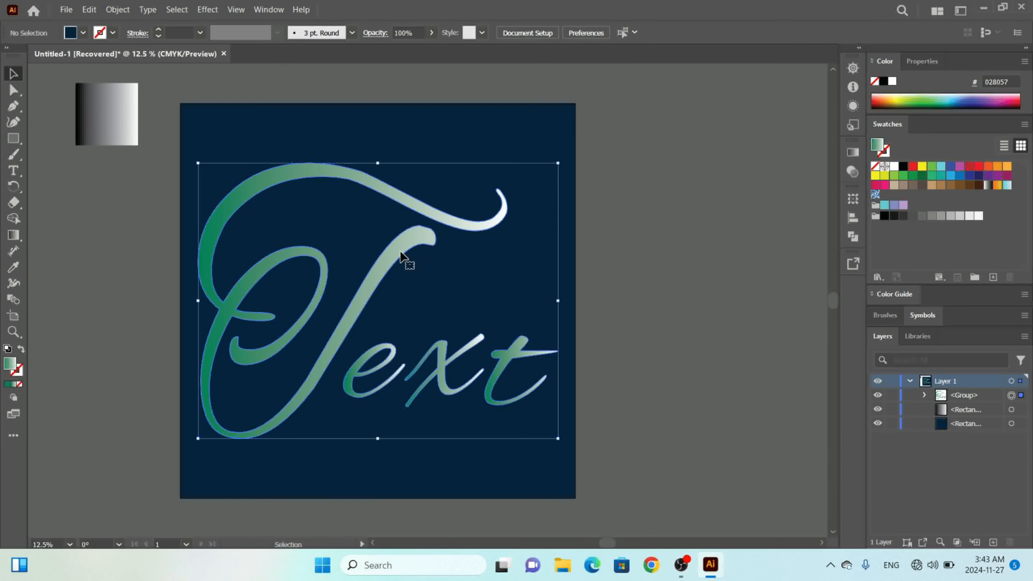
{"action": "left_click", "coordinate": [853, 158]}
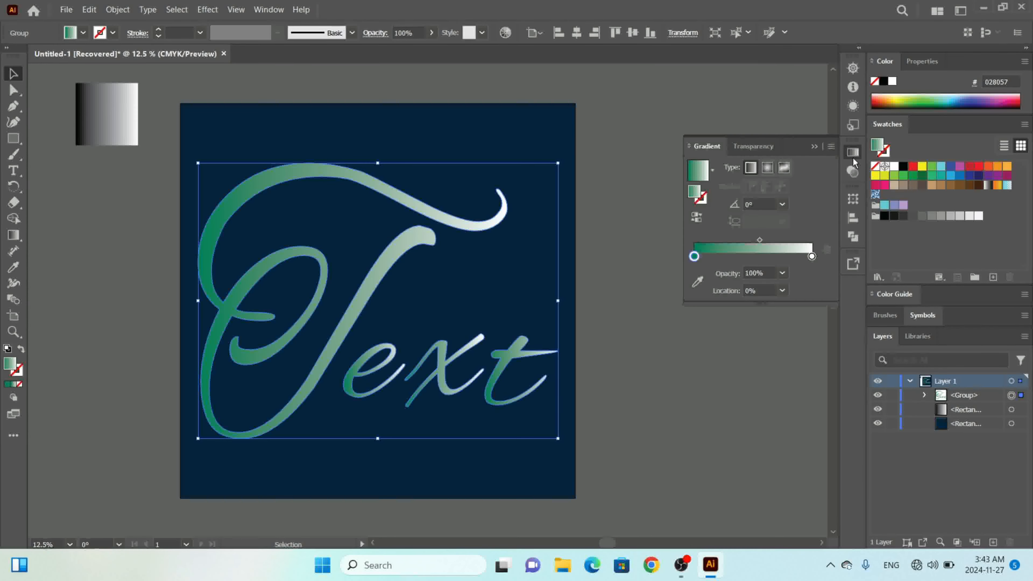
{"action": "left_click", "coordinate": [695, 257]}
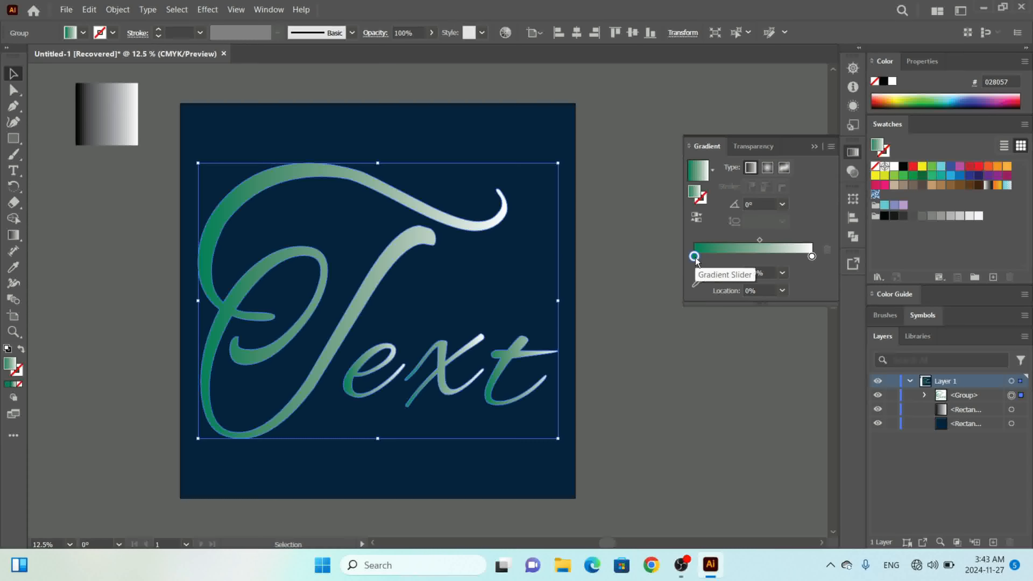
{"action": "left_click", "coordinate": [697, 285]}
{"action": "left_click", "coordinate": [300, 133]}
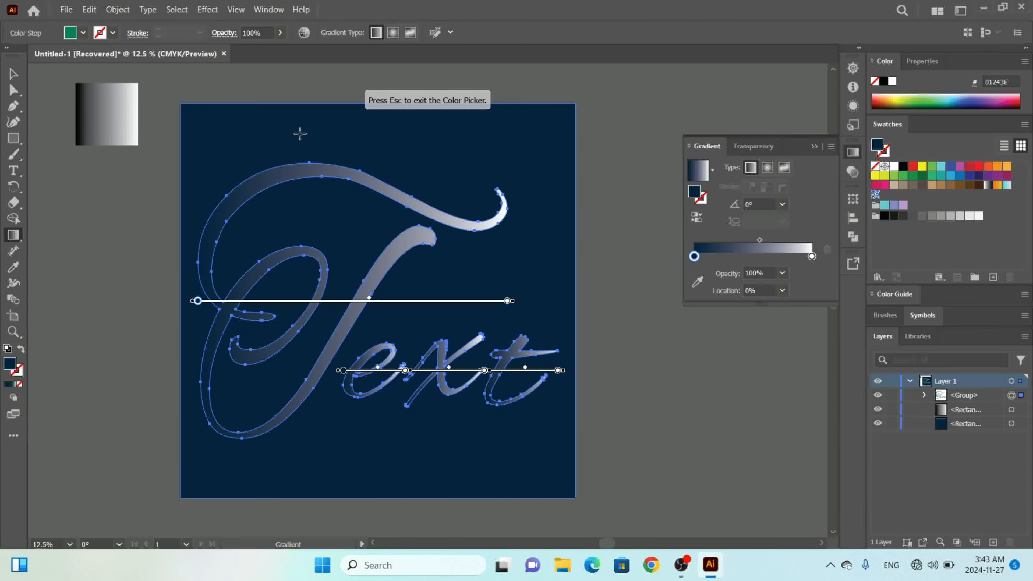
{"action": "left_click", "coordinate": [13, 74]}
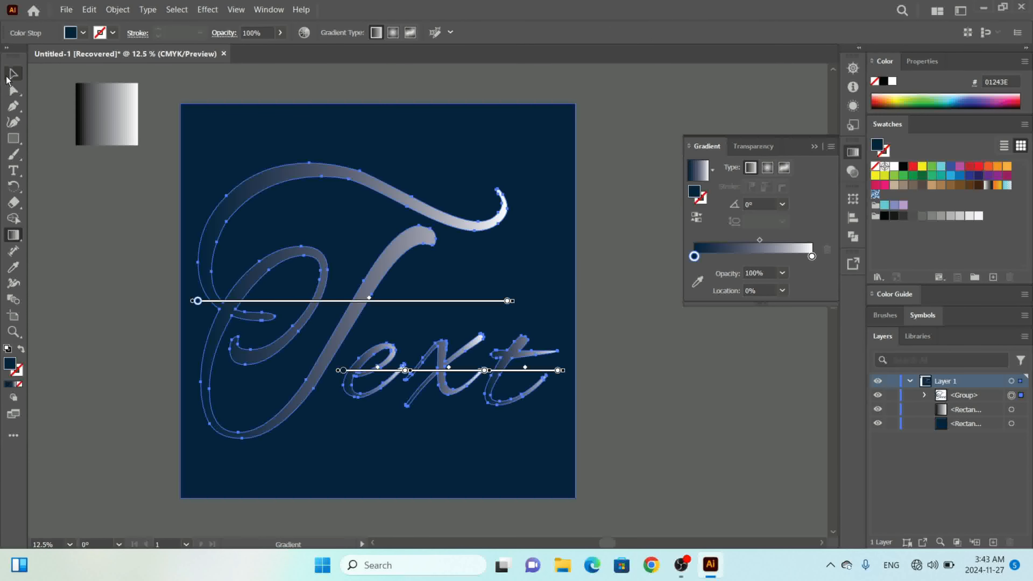
{"action": "left_click", "coordinate": [97, 330]}
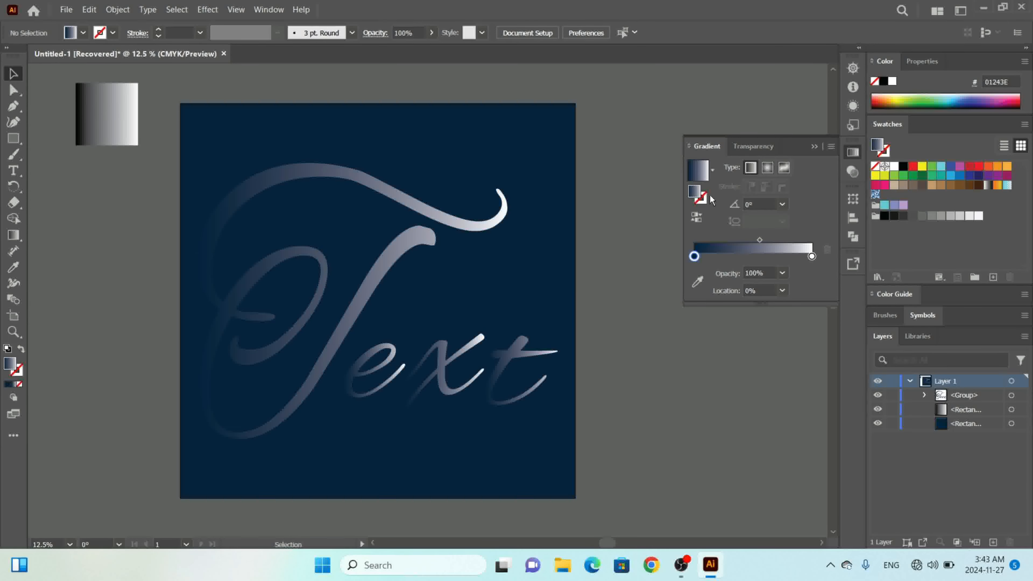
Try shifting the midpoint between the navy and white gradient stops, ending at about 46.5%.
{"action": "left_click_drag", "start_coordinate": [760, 241], "coordinate": [773, 242]}
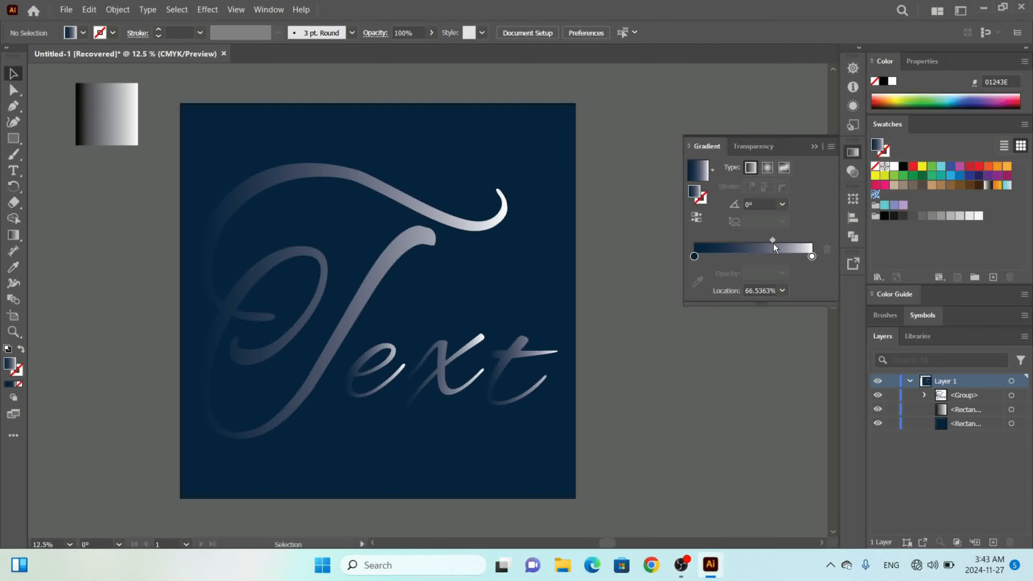
{"action": "left_click_drag", "start_coordinate": [773, 242], "coordinate": [749, 243]}
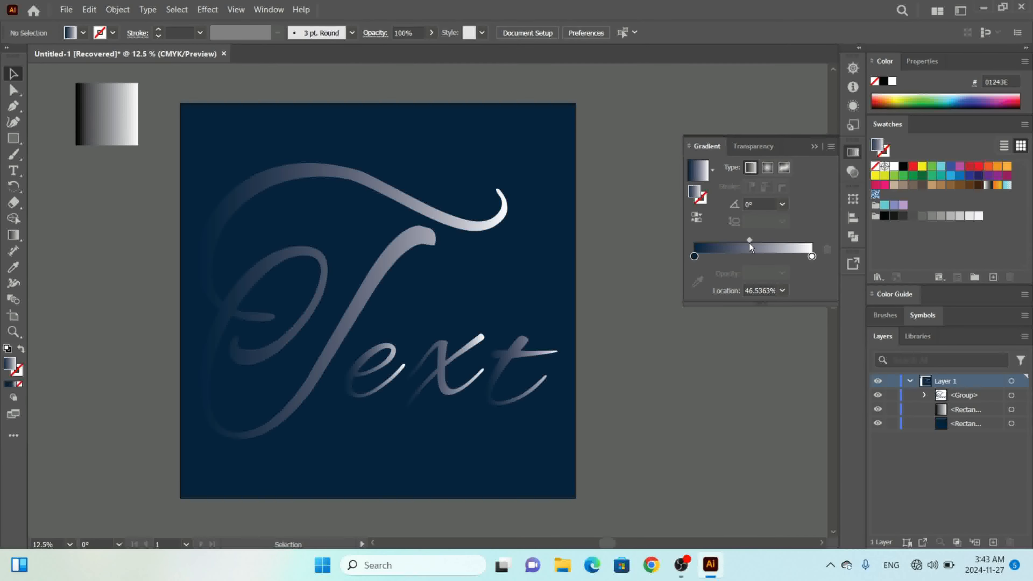
{"action": "left_click", "coordinate": [814, 148]}
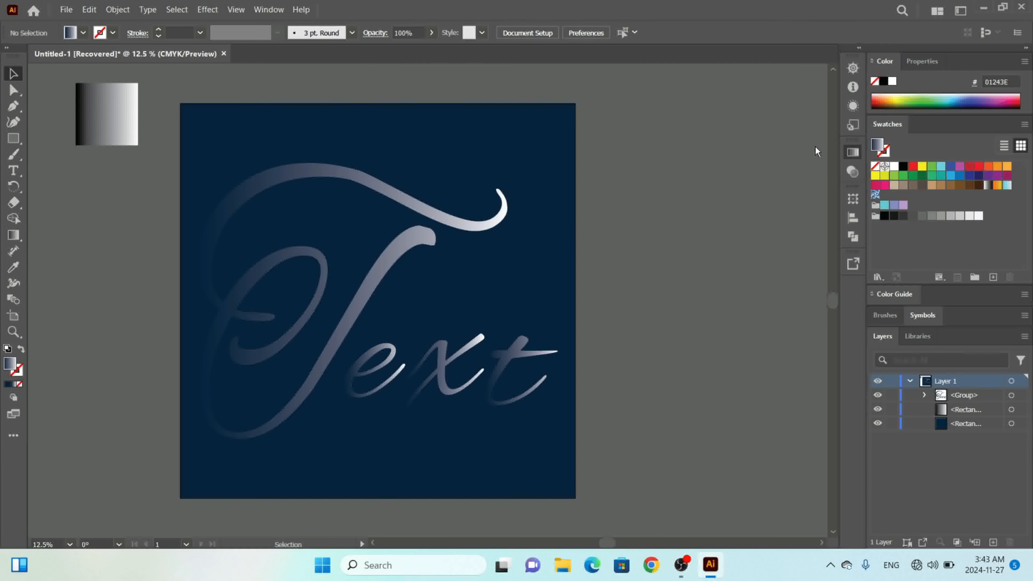
{"action": "key", "text": "ctrl+minus"}
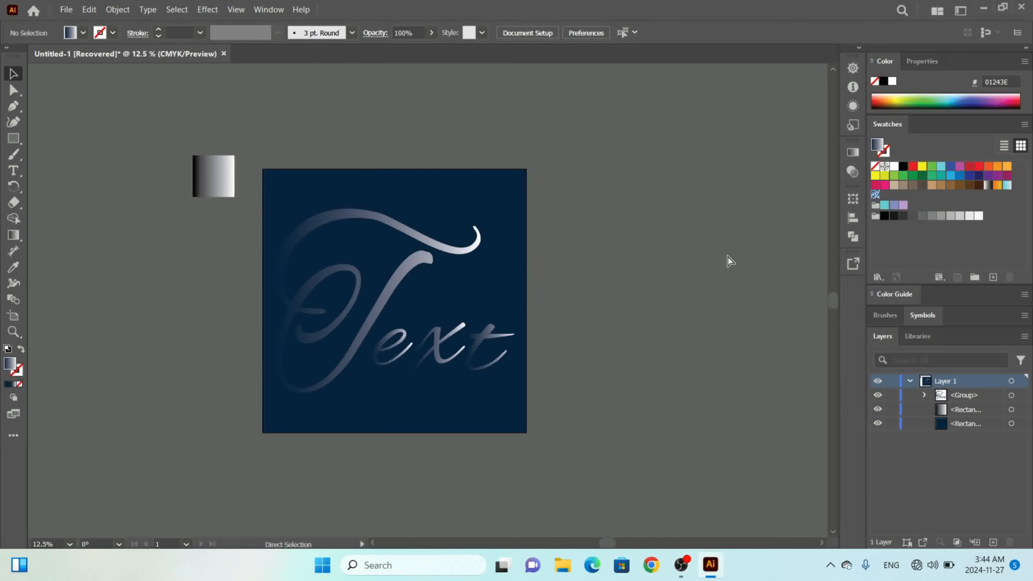
{"action": "key", "text": "ctrl+plus"}
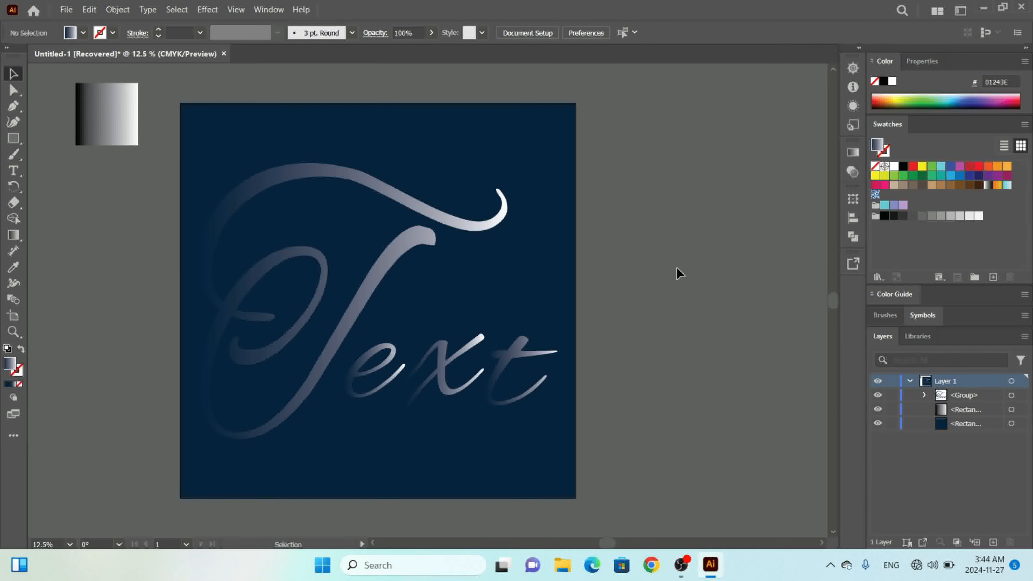
Duplicate the artboard with its artwork and move the copy slightly away from the original, to X about 4663 px.
{"action": "left_click", "coordinate": [13, 316]}
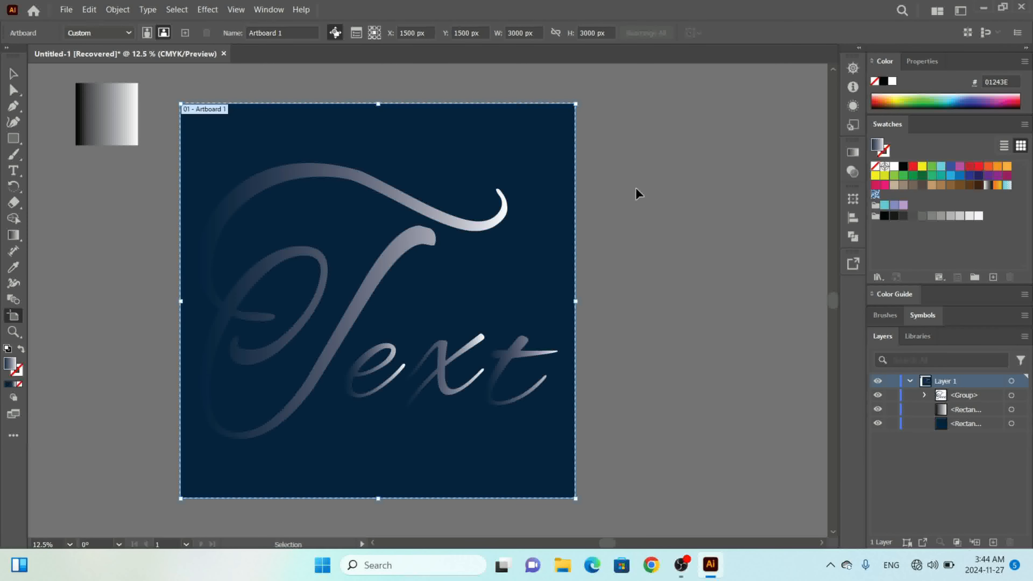
{"action": "key", "text": "ctrl+c"}
{"action": "key", "text": "ctrl+v"}
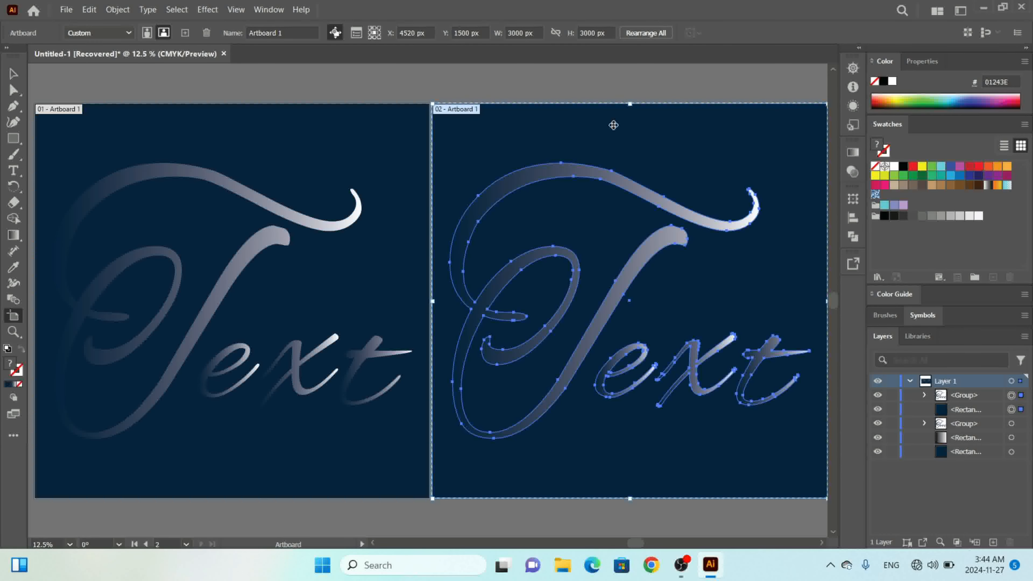
{"action": "left_click_drag", "start_coordinate": [585, 125], "coordinate": [605, 125]}
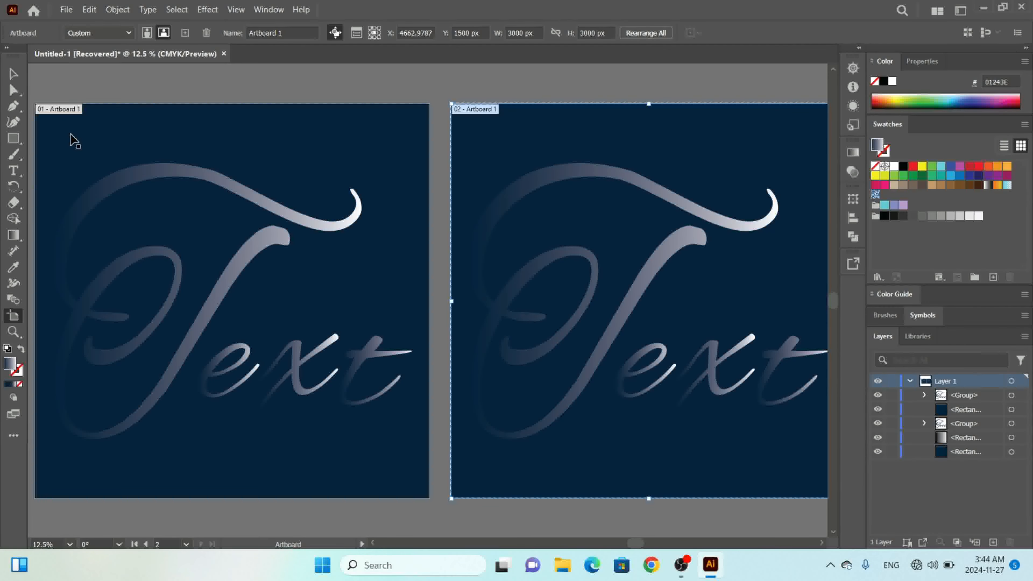
{"action": "left_click", "coordinate": [13, 75]}
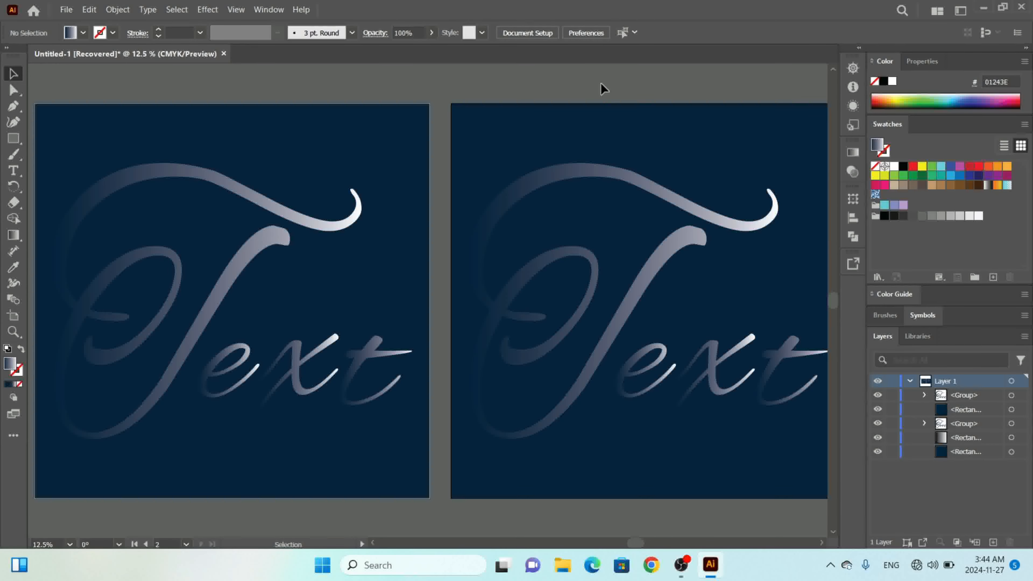
Delete the lettering from the duplicated artboard and fill its background rectangle with black.
{"action": "key", "text": "ctrl+minus"}
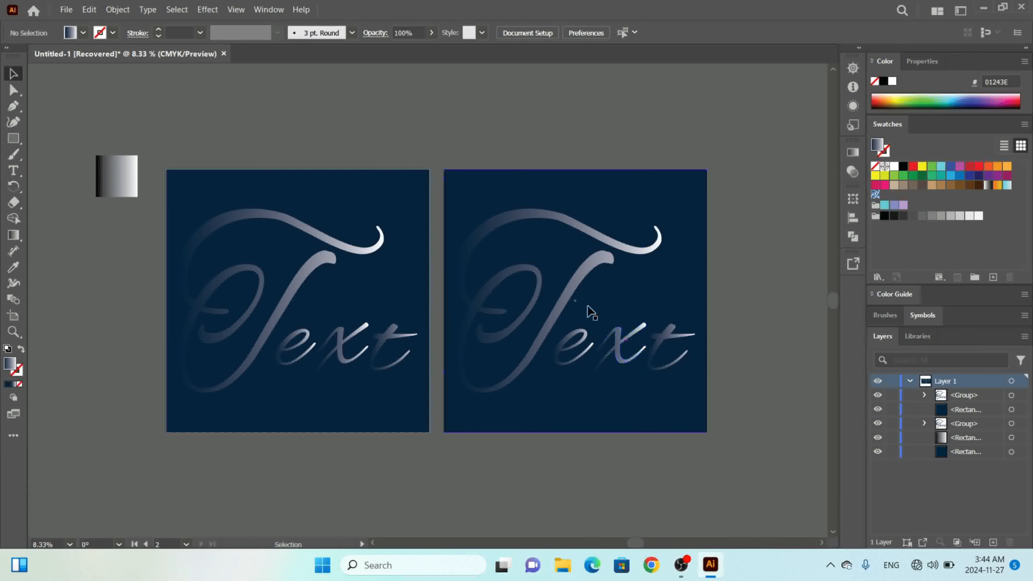
{"action": "left_click", "coordinate": [583, 297]}
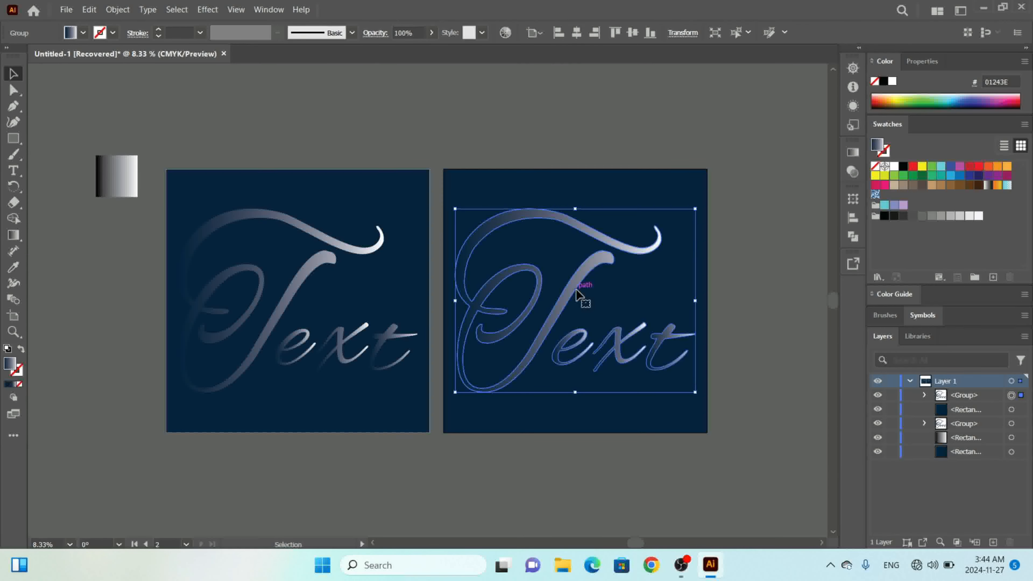
{"action": "key", "text": "Delete"}
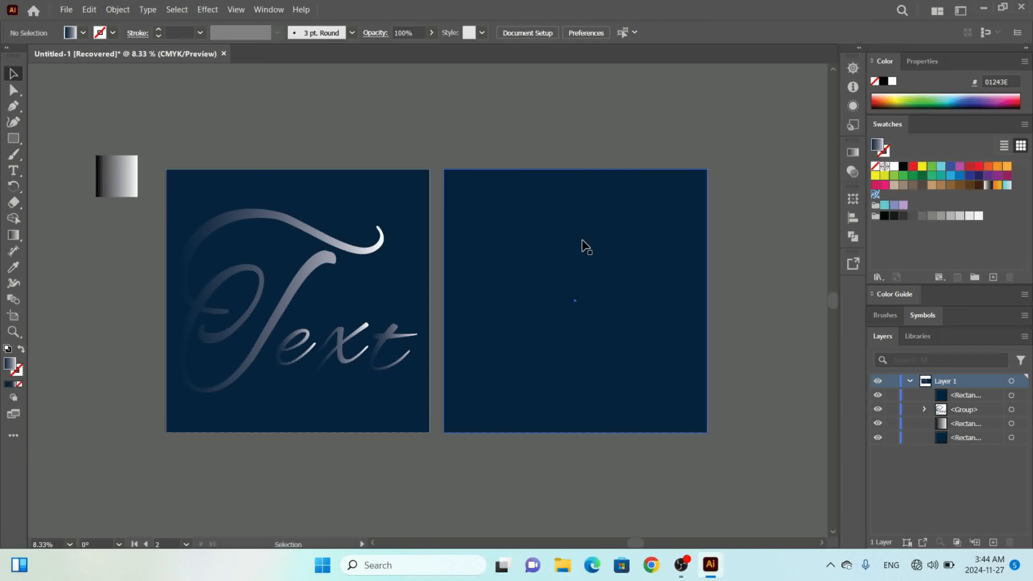
{"action": "left_click", "coordinate": [584, 246]}
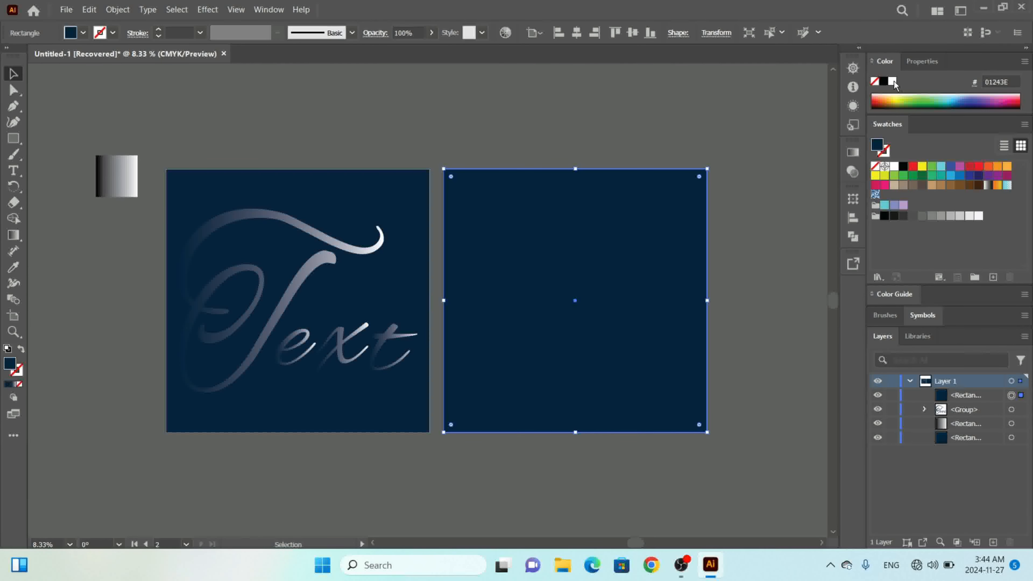
{"action": "left_click", "coordinate": [886, 82]}
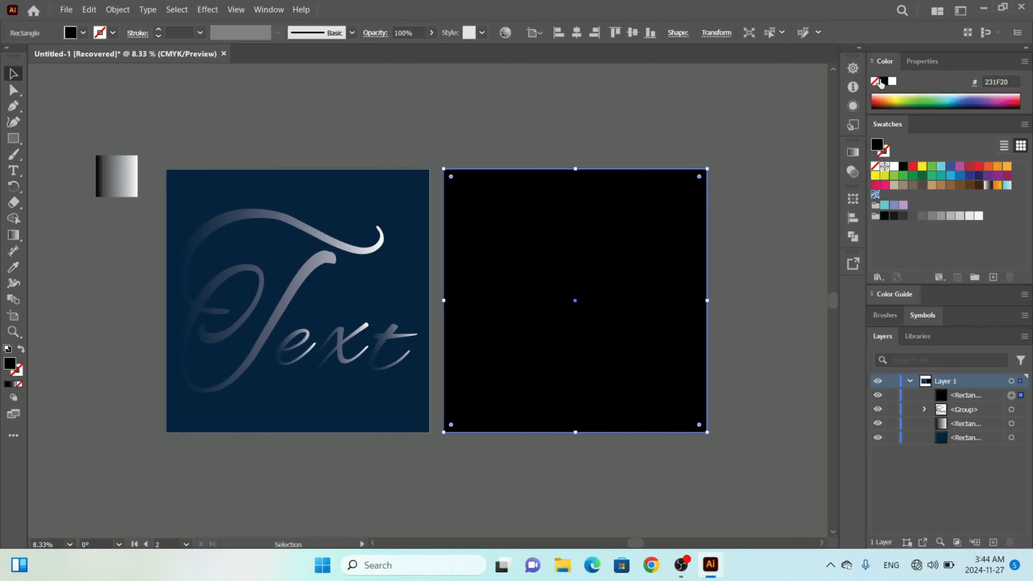
{"action": "left_click", "coordinate": [757, 284]}
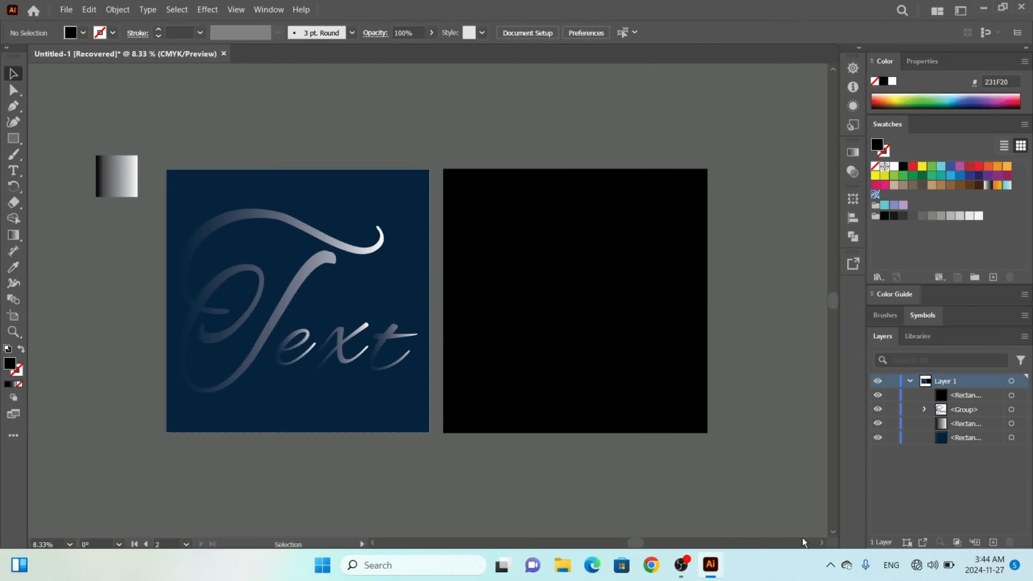
Add a point text object reading "Text" in the empty area beside the black artboard.
{"action": "left_click", "coordinate": [822, 544]}
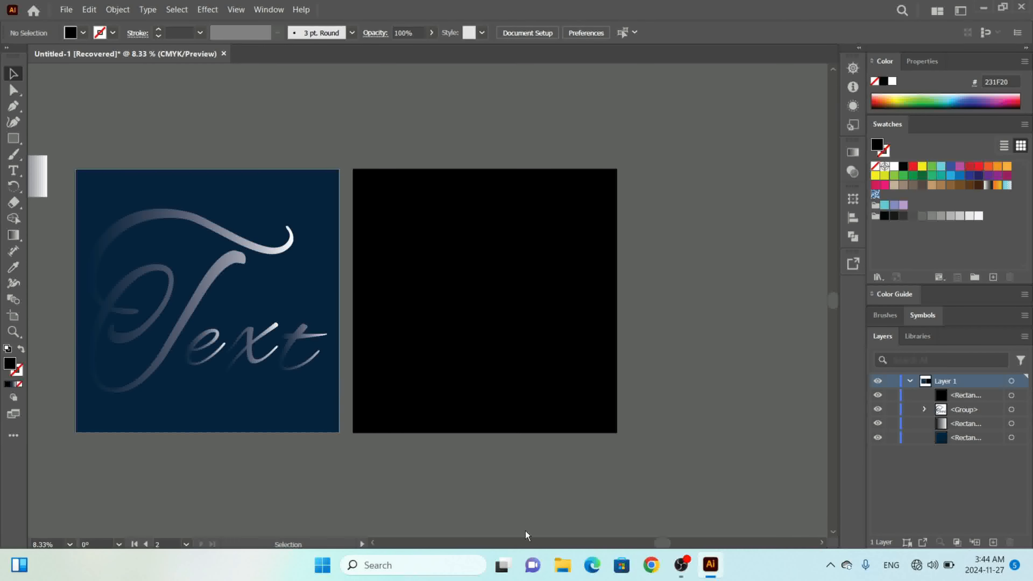
{"action": "left_click", "coordinate": [11, 176]}
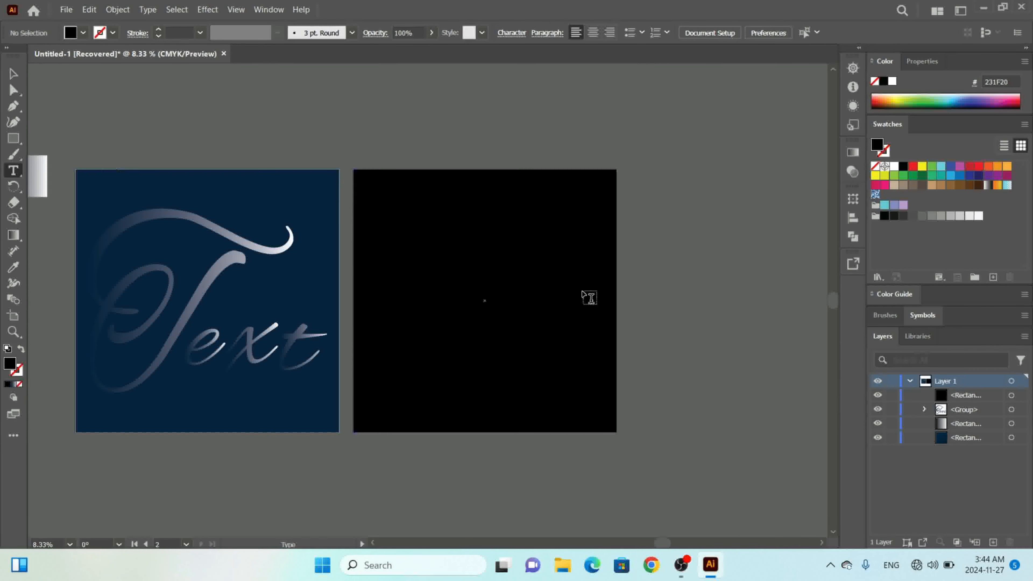
{"action": "left_click", "coordinate": [652, 248]}
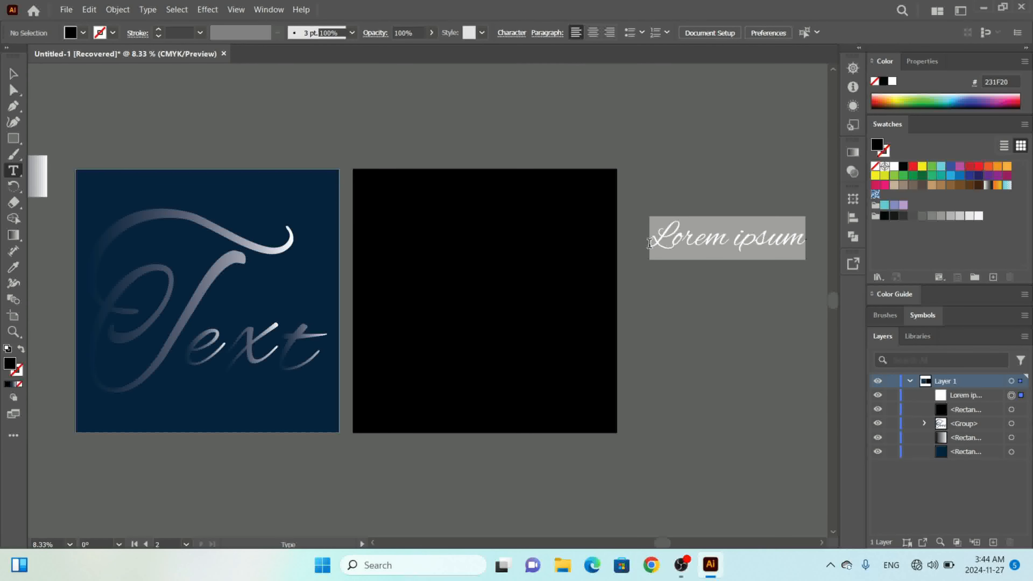
{"action": "type", "text": "Text"}
{"action": "key", "text": "Escape"}
{"action": "left_click", "coordinate": [207, 9]}
{"action": "mouse_move", "coordinate": [247, 128]}
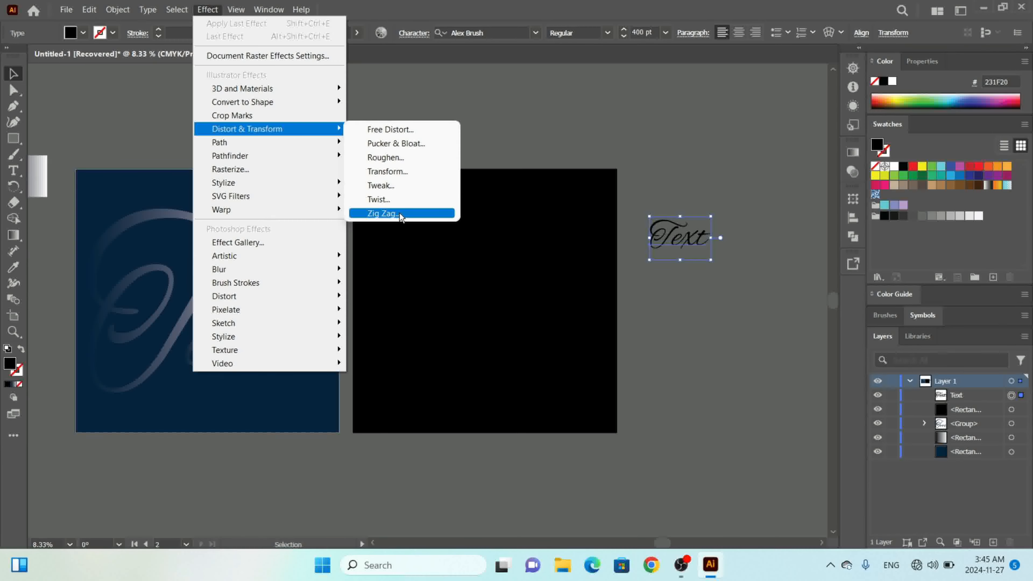
{"action": "left_click", "coordinate": [399, 212]}
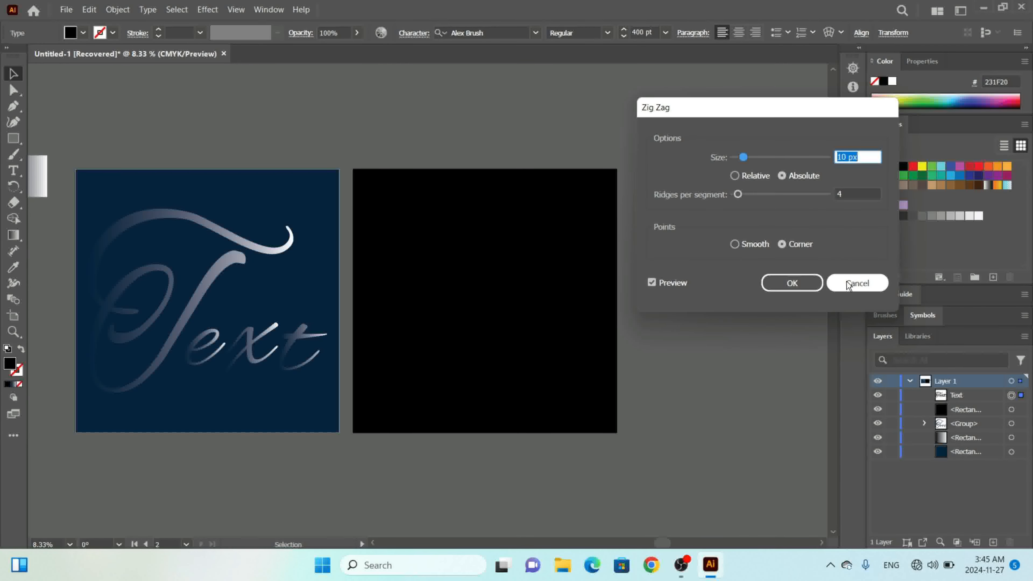
{"action": "left_click", "coordinate": [847, 282]}
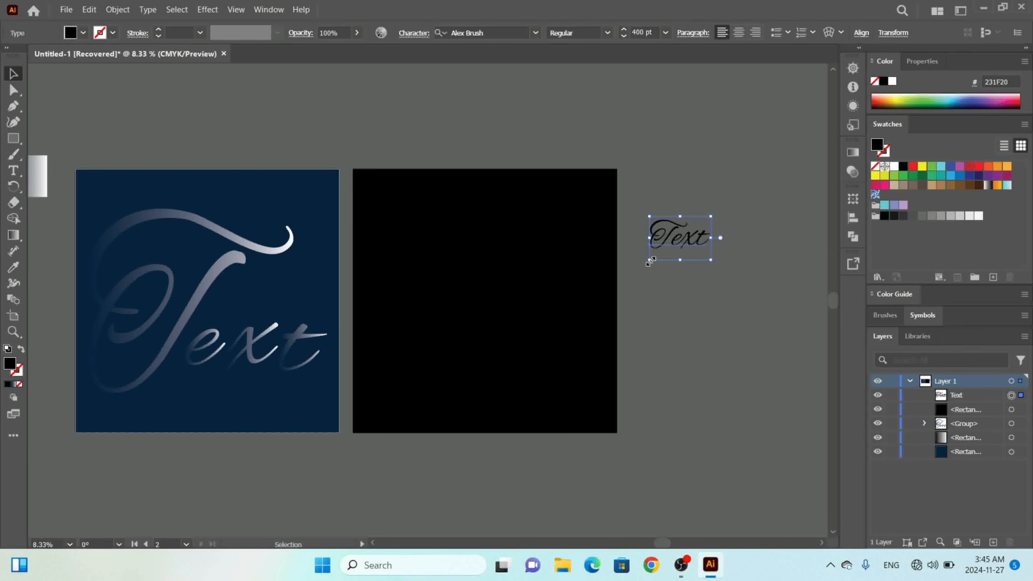
{"action": "left_click_drag", "start_coordinate": [651, 261], "coordinate": [500, 371]}
{"action": "key", "text": "ctrl+z"}
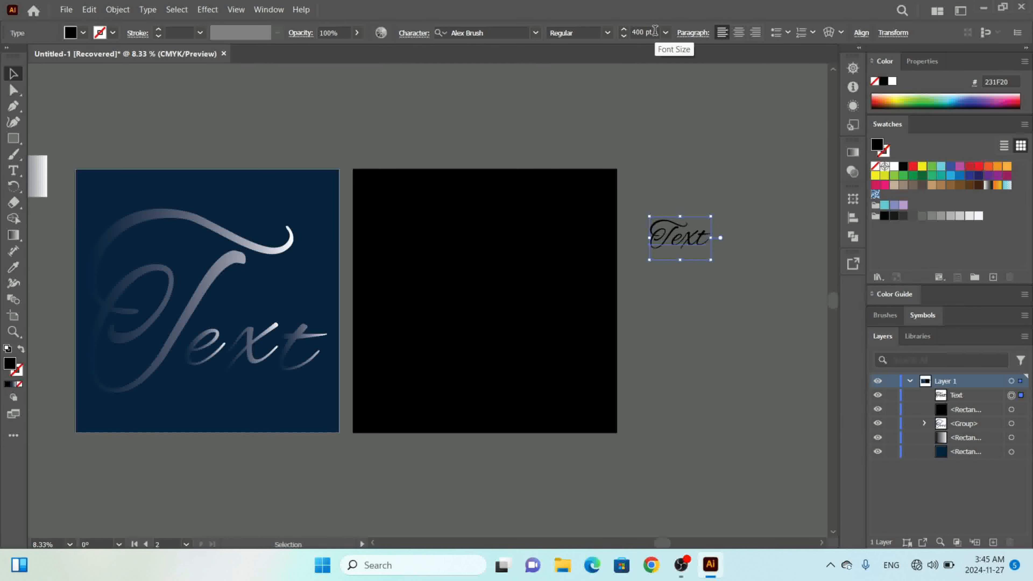
Set the new text's font size to 600 pt and scale it up to about 1242 pt beside the black artboard.
{"action": "left_click", "coordinate": [655, 31]}
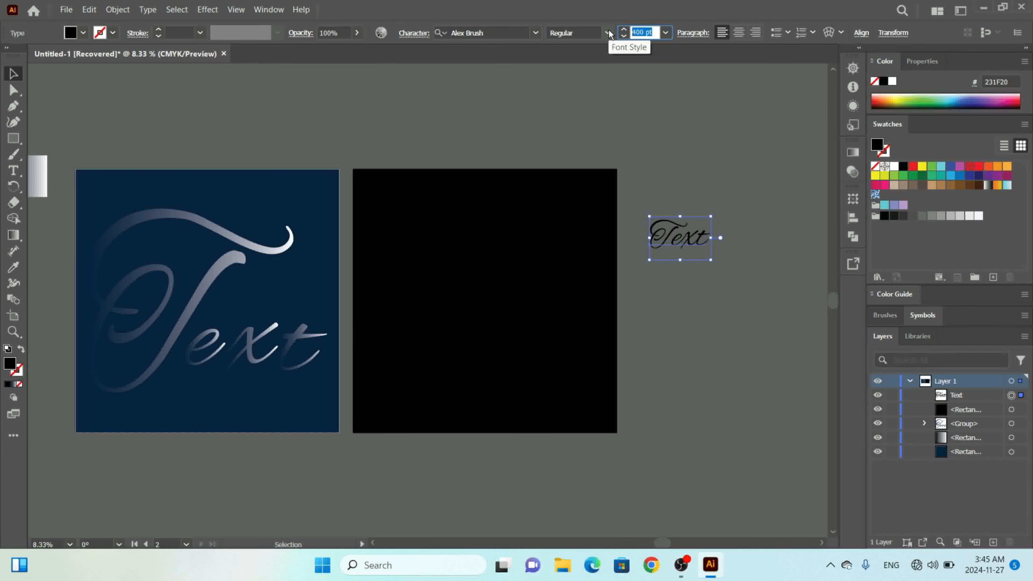
{"action": "type", "text": "600"}
{"action": "key", "text": "Return"}
{"action": "left_click_drag", "start_coordinate": [742, 268], "coordinate": [790, 302]}
{"action": "left_click_drag", "start_coordinate": [696, 234], "coordinate": [724, 234]}
Start a Zig Zag effect on the new text with preview on, and compare smooth points before choosing corner points.
{"action": "key", "text": "ctrl+plus"}
{"action": "left_click", "coordinate": [208, 10]}
{"action": "mouse_move", "coordinate": [244, 139]}
{"action": "left_click", "coordinate": [411, 228]}
{"action": "left_click", "coordinate": [652, 282]}
{"action": "left_click_drag", "start_coordinate": [751, 116], "coordinate": [820, 101]}
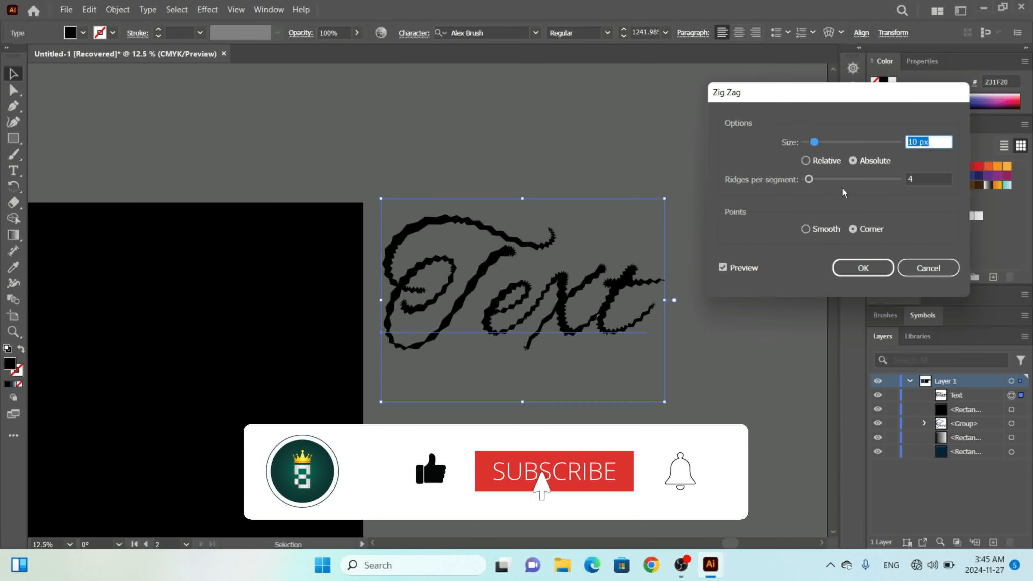
{"action": "left_click", "coordinate": [809, 231]}
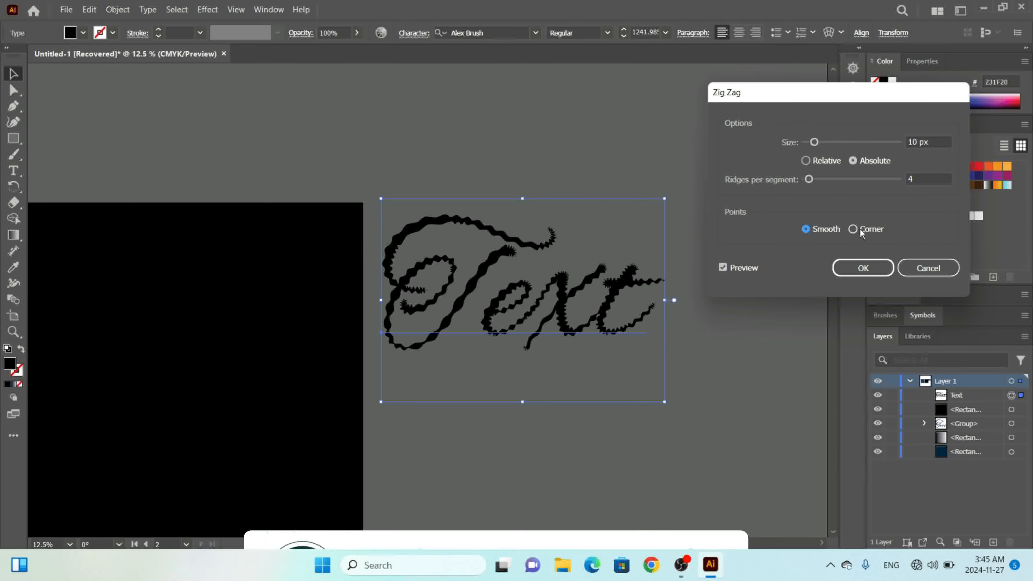
{"action": "left_click", "coordinate": [857, 229]}
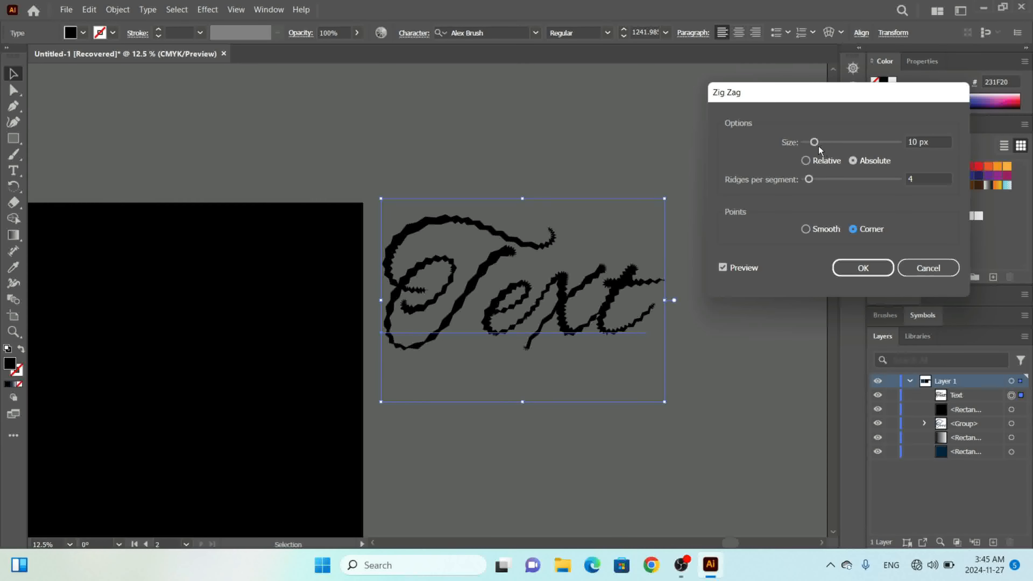
Apply the Zig Zag effect with a 6 px absolute size and 4 ridges per segment after previewing higher ridge counts and relative sizing.
{"action": "mouse_move", "coordinate": [819, 145]}
{"action": "left_mouse_down"}
{"action": "mouse_move", "coordinate": [830, 143]}
{"action": "mouse_move", "coordinate": [808, 145]}
{"action": "left_mouse_up"}
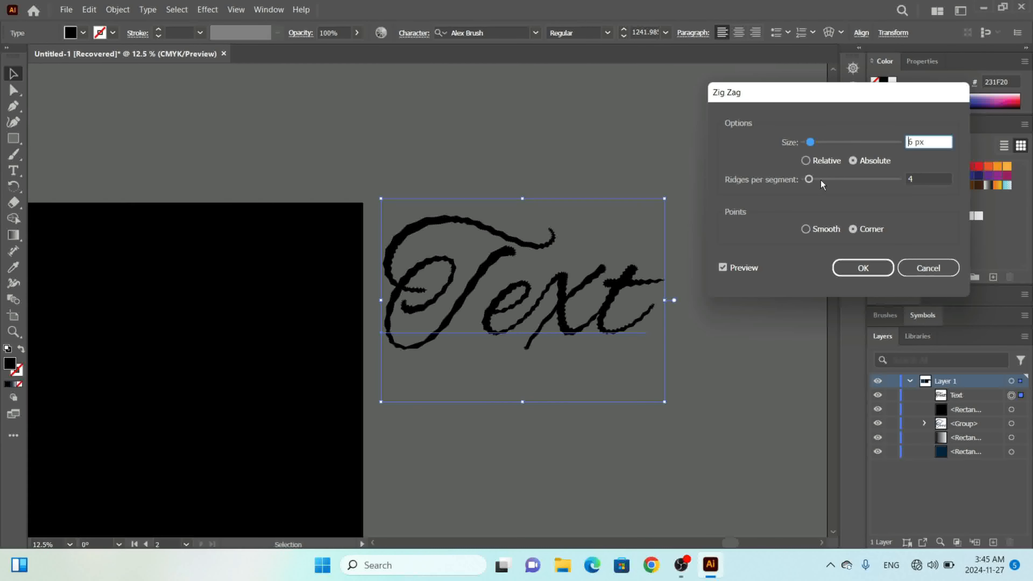
{"action": "left_click_drag", "start_coordinate": [821, 180], "coordinate": [848, 165]}
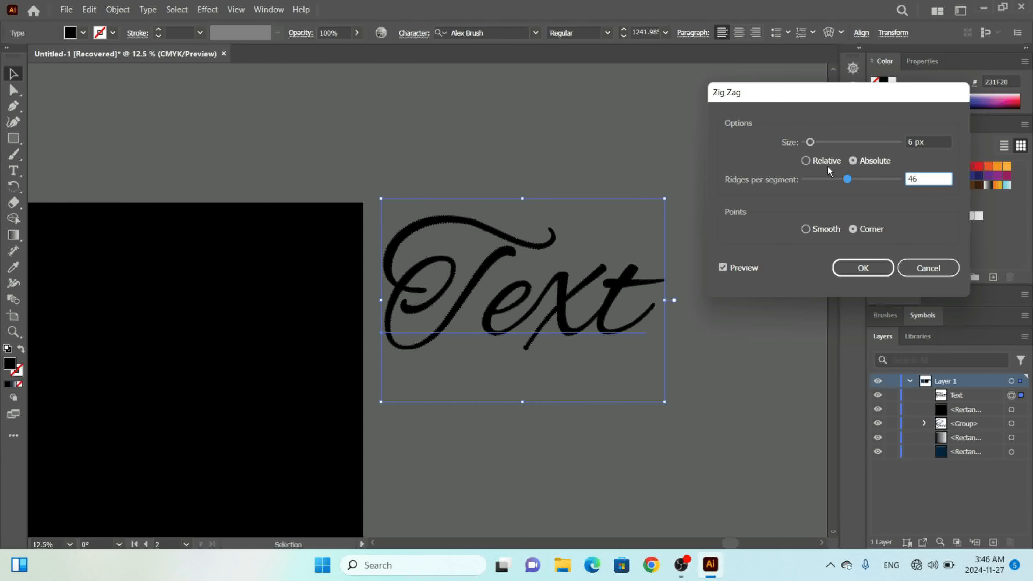
{"action": "left_click", "coordinate": [834, 180]}
{"action": "left_click", "coordinate": [816, 164]}
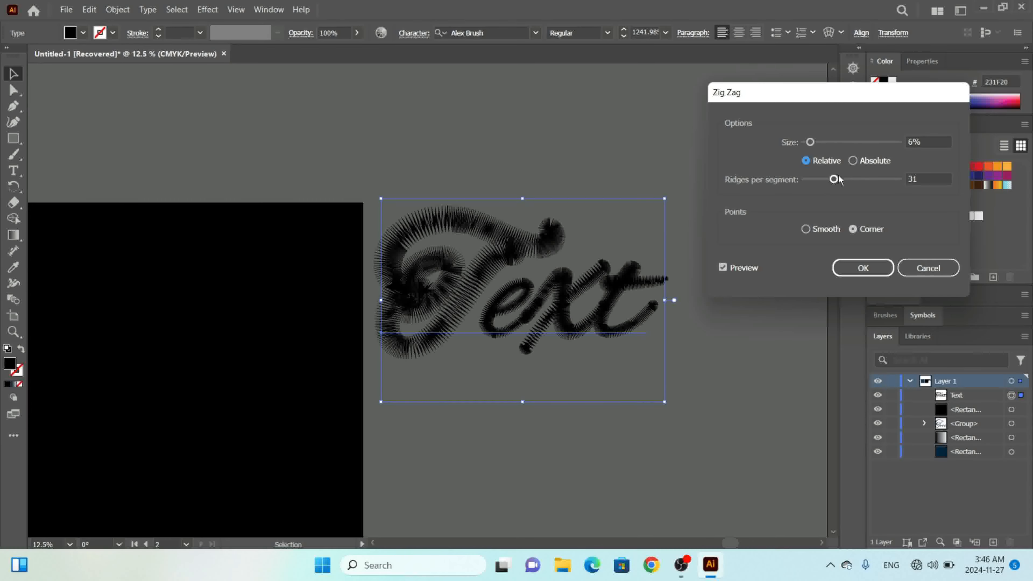
{"action": "left_click_drag", "start_coordinate": [829, 180], "coordinate": [822, 179]}
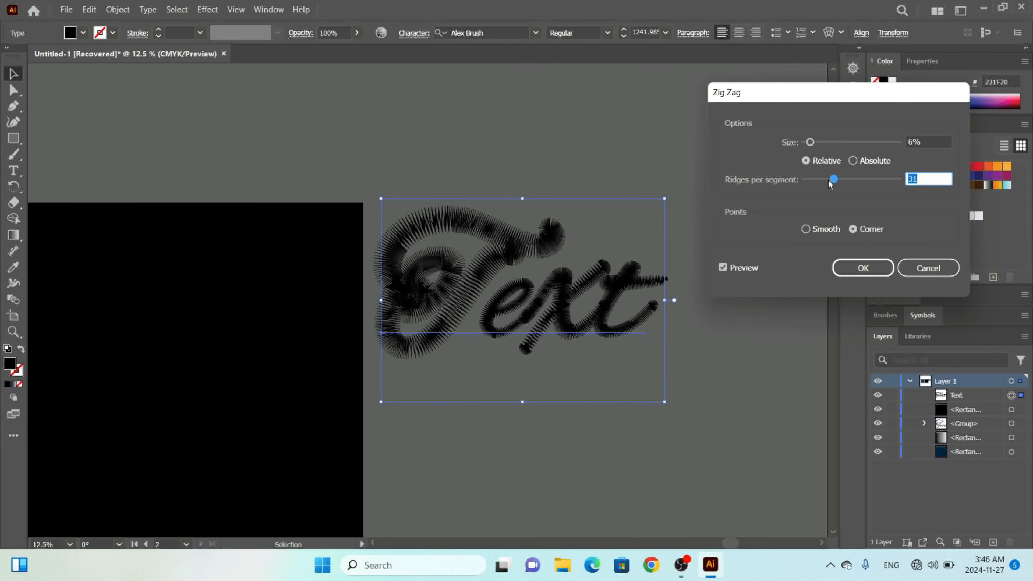
{"action": "left_click", "coordinate": [854, 161]}
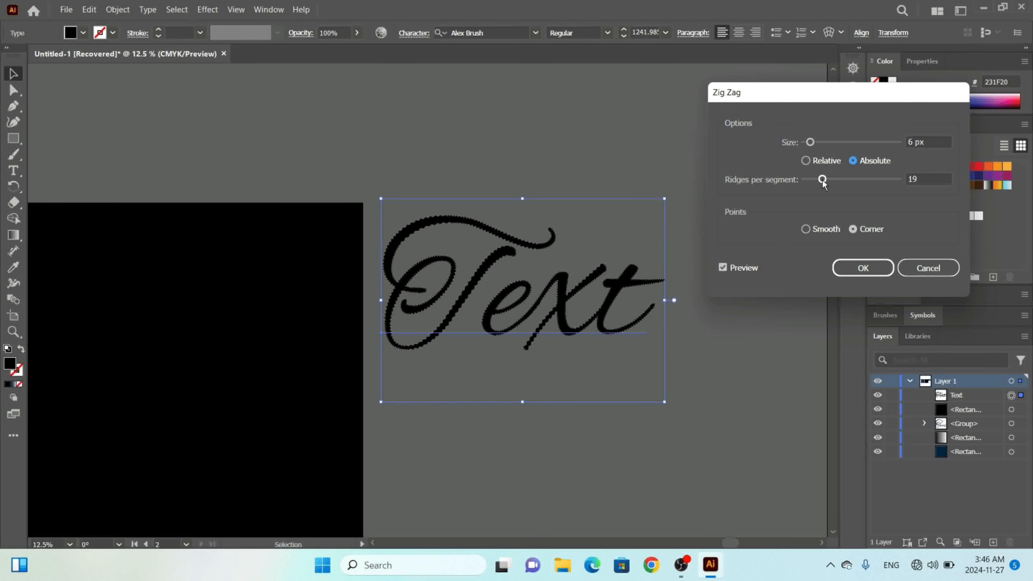
{"action": "mouse_move", "coordinate": [822, 180]}
{"action": "left_mouse_down"}
{"action": "mouse_move", "coordinate": [832, 181]}
{"action": "mouse_move", "coordinate": [809, 184]}
{"action": "left_mouse_up"}
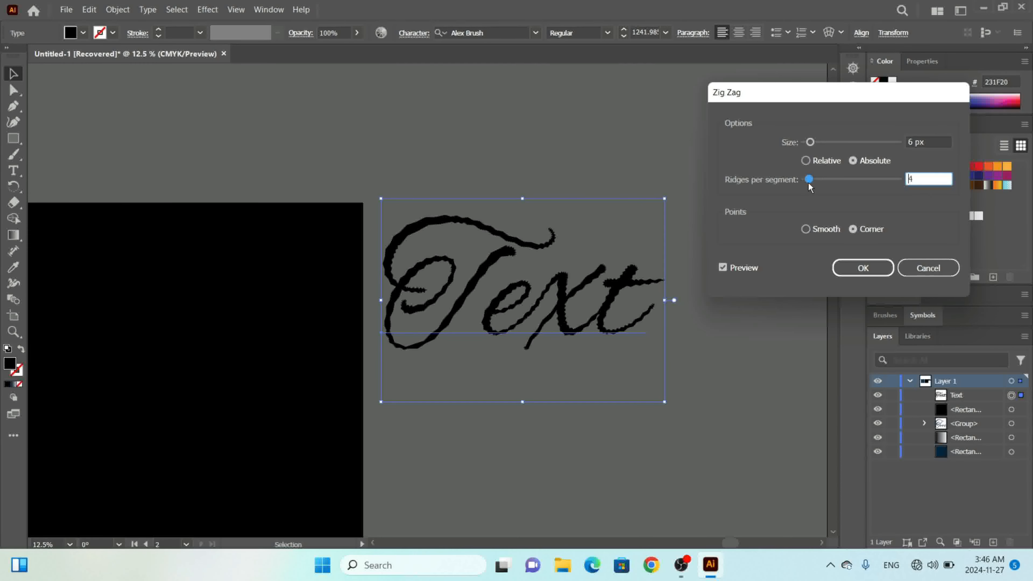
{"action": "left_click", "coordinate": [858, 269]}
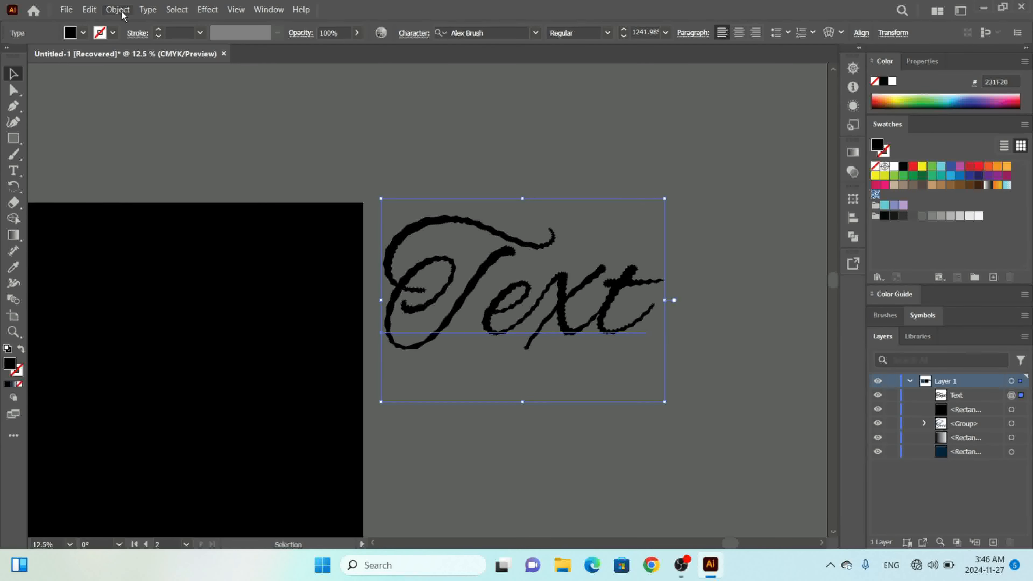
Try converting the zigzag text to outlines, and undo the conversion.
{"action": "right_click", "coordinate": [474, 260]}
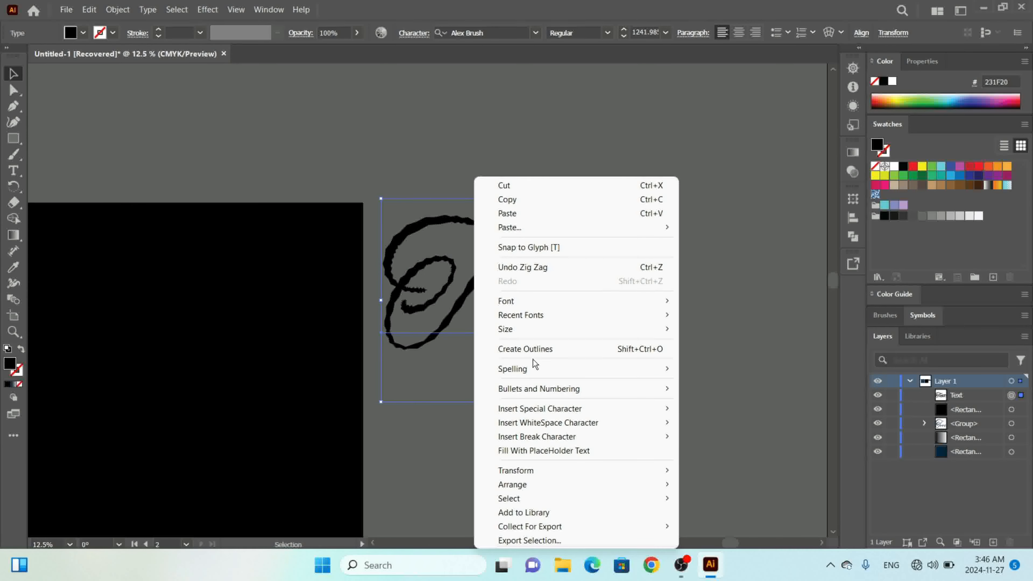
{"action": "left_click", "coordinate": [534, 348]}
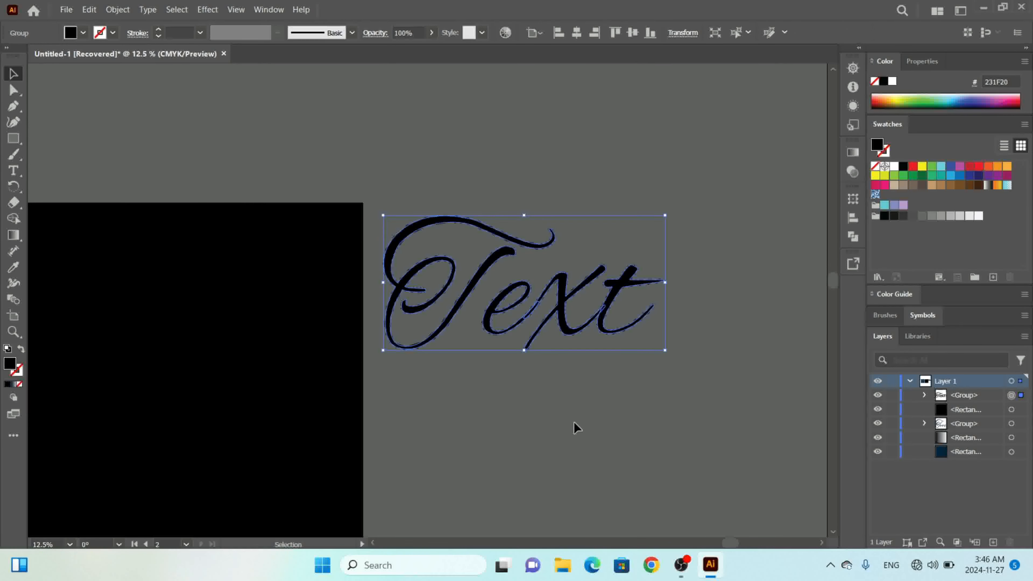
{"action": "key", "text": "ctrl+z"}
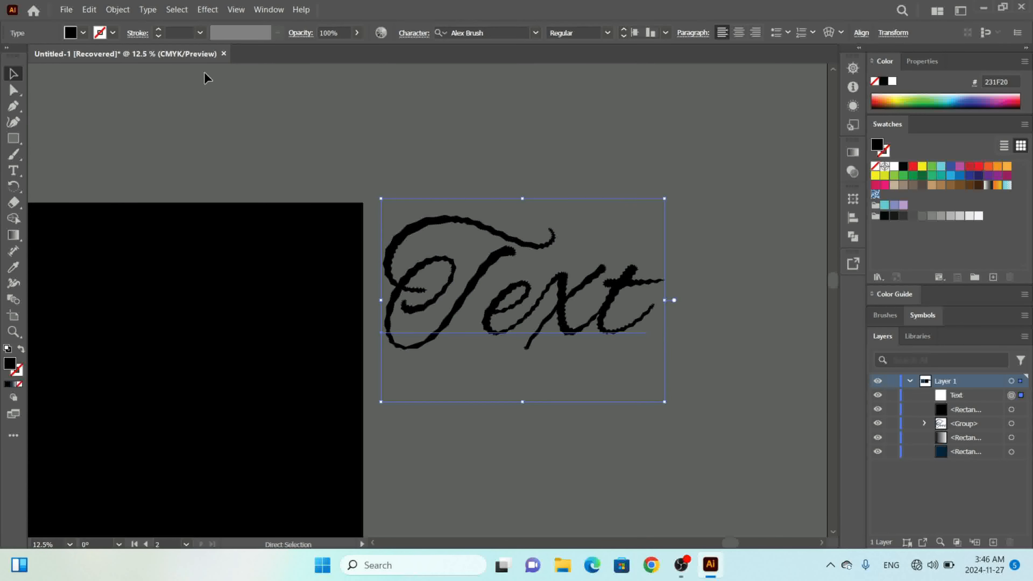
Expand the appearance of the zigzag text and ungroup it into separate letters.
{"action": "left_click", "coordinate": [117, 11]}
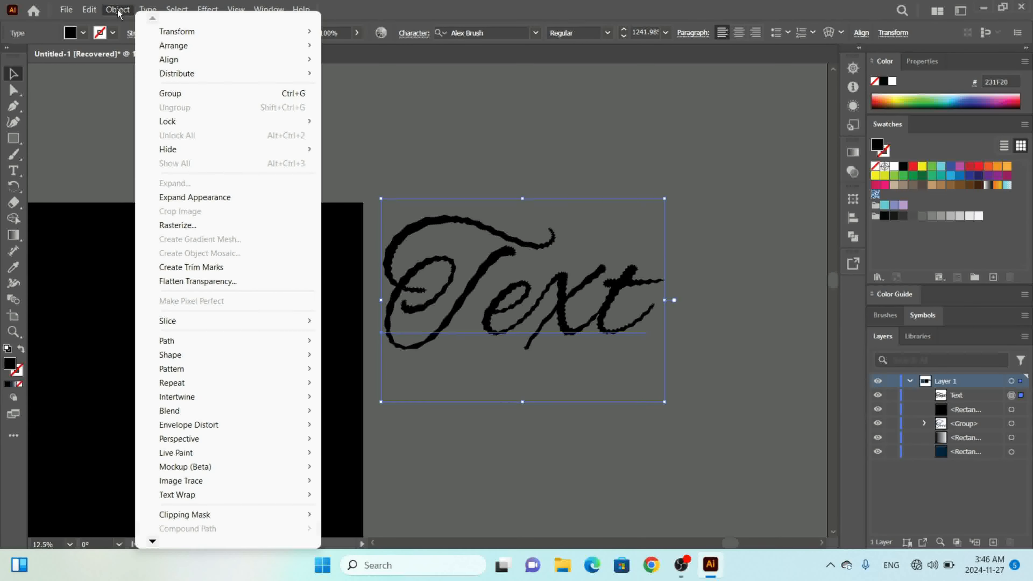
{"action": "left_click", "coordinate": [212, 197]}
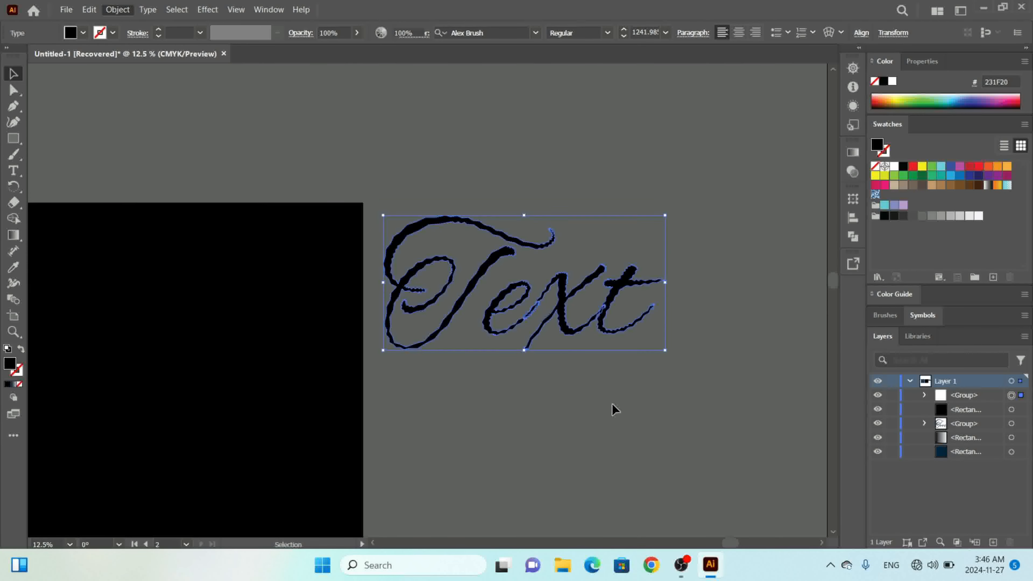
{"action": "right_click", "coordinate": [573, 291]}
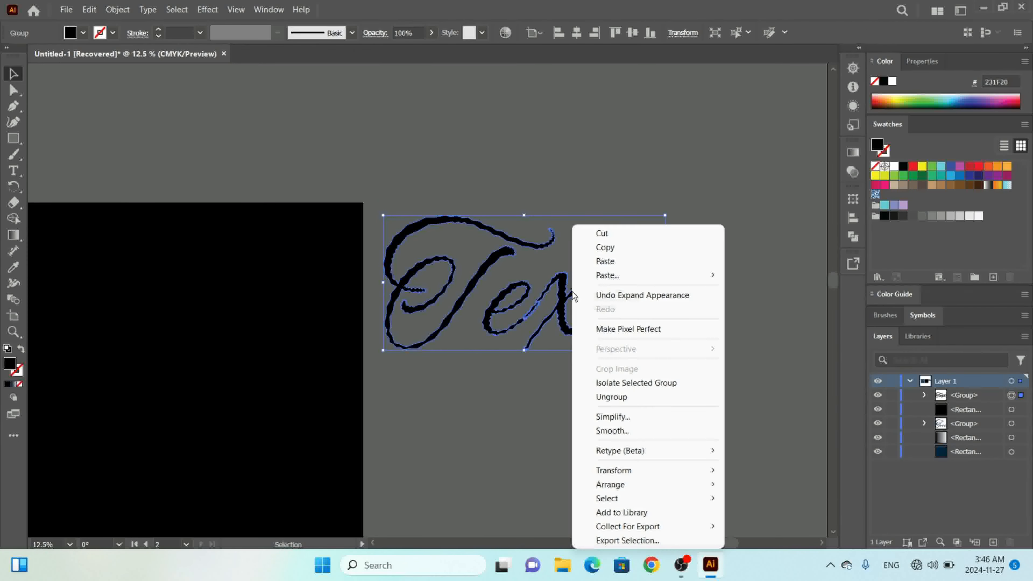
{"action": "left_click", "coordinate": [603, 397]}
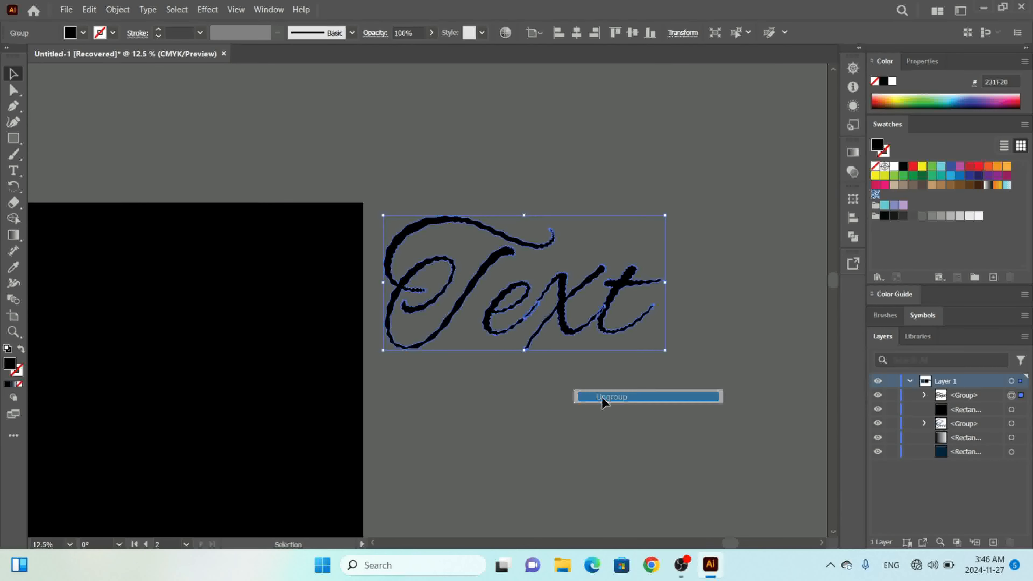
{"action": "left_click", "coordinate": [487, 406]}
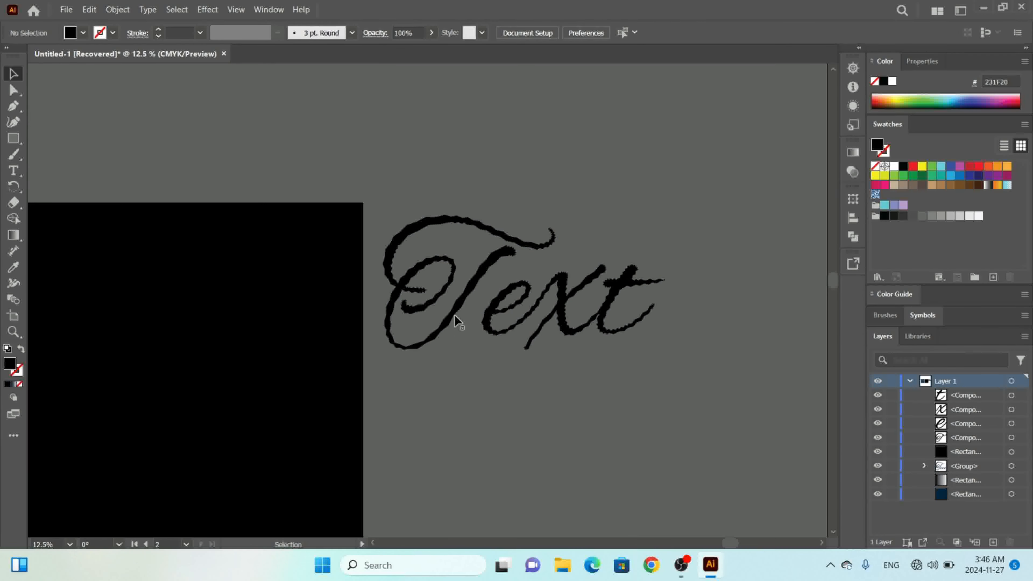
Try moving the separated letter T onto the black artboard, and undo the move.
{"action": "left_click_drag", "start_coordinate": [455, 312], "coordinate": [218, 377]}
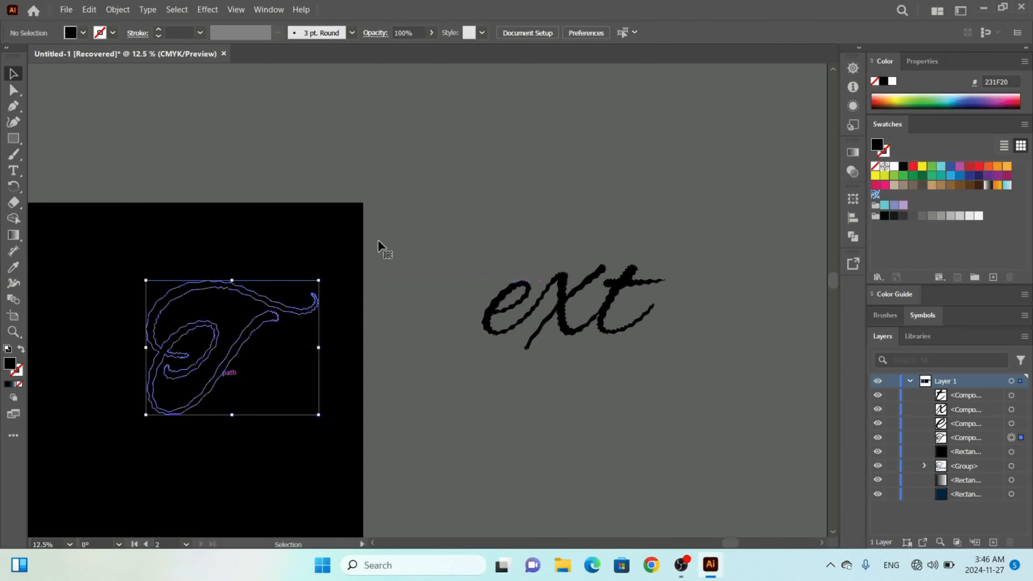
{"action": "key", "text": "ctrl+z"}
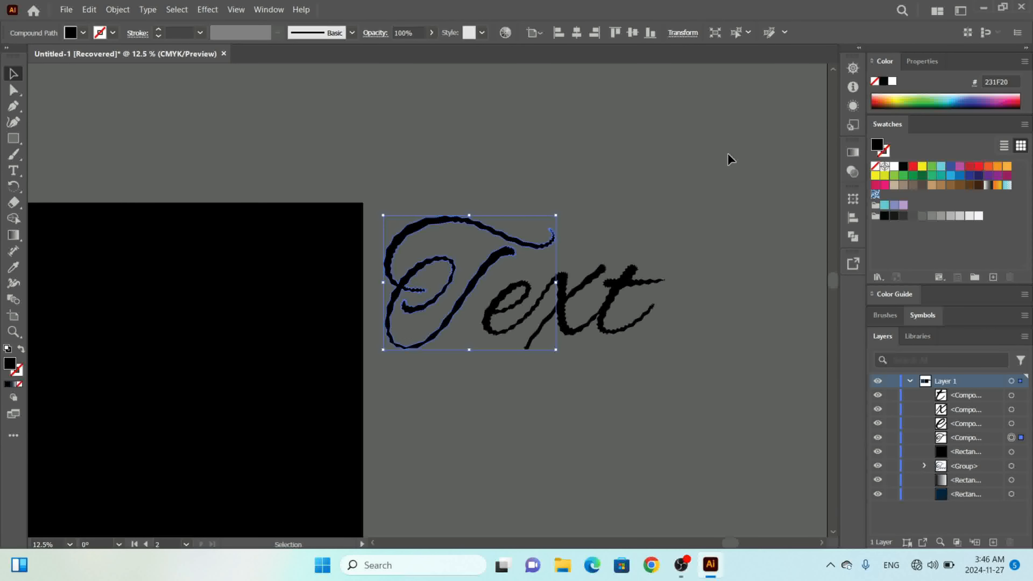
Fill all four zigzag letters with the gradient sampled from the small square beside the navy artboard.
{"action": "left_click_drag", "start_coordinate": [574, 273], "coordinate": [434, 374]}
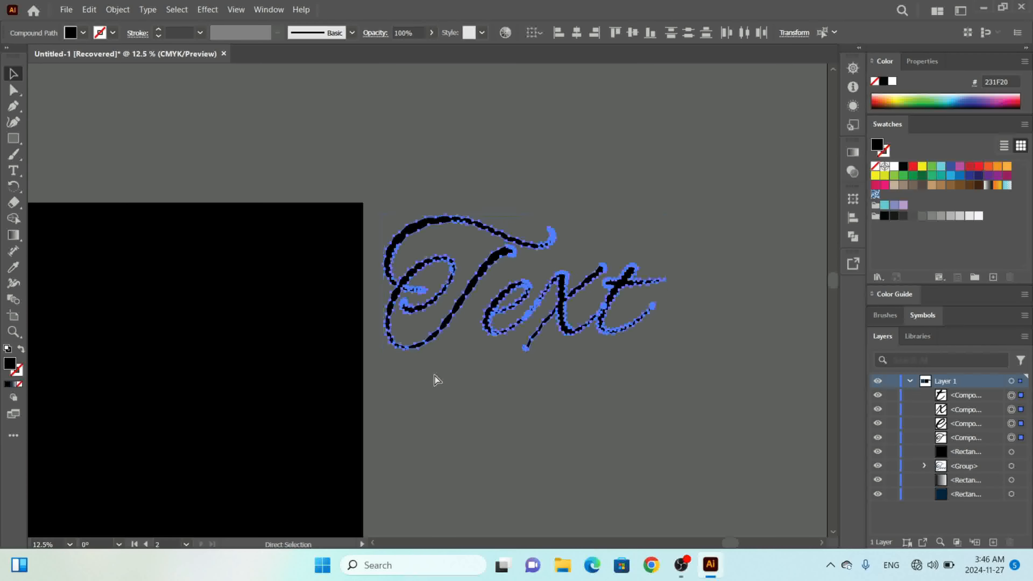
{"action": "key", "text": "ctrl+minus"}
{"action": "key", "text": "ctrl+minus"}
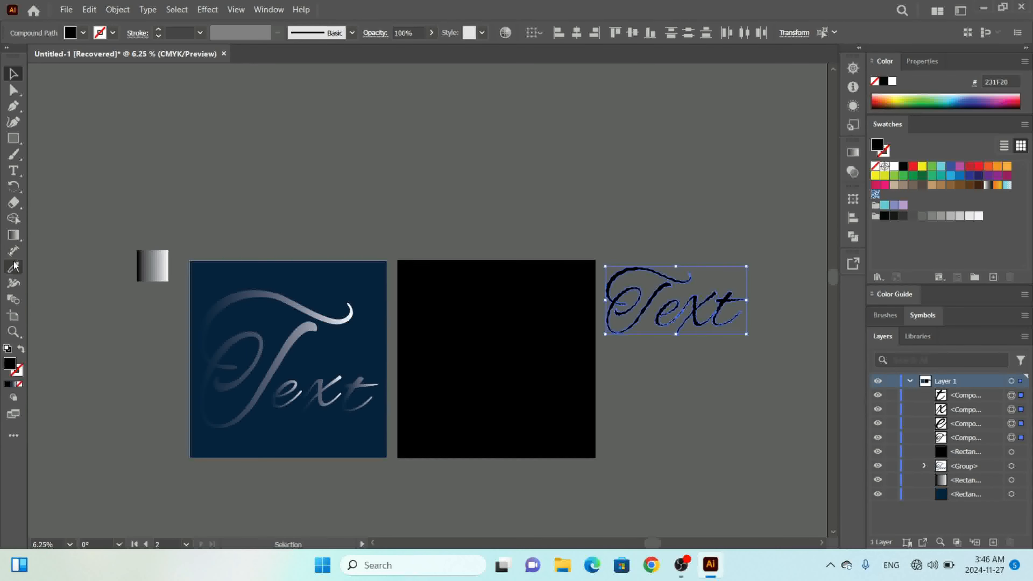
{"action": "left_click", "coordinate": [14, 267]}
{"action": "left_click", "coordinate": [153, 256]}
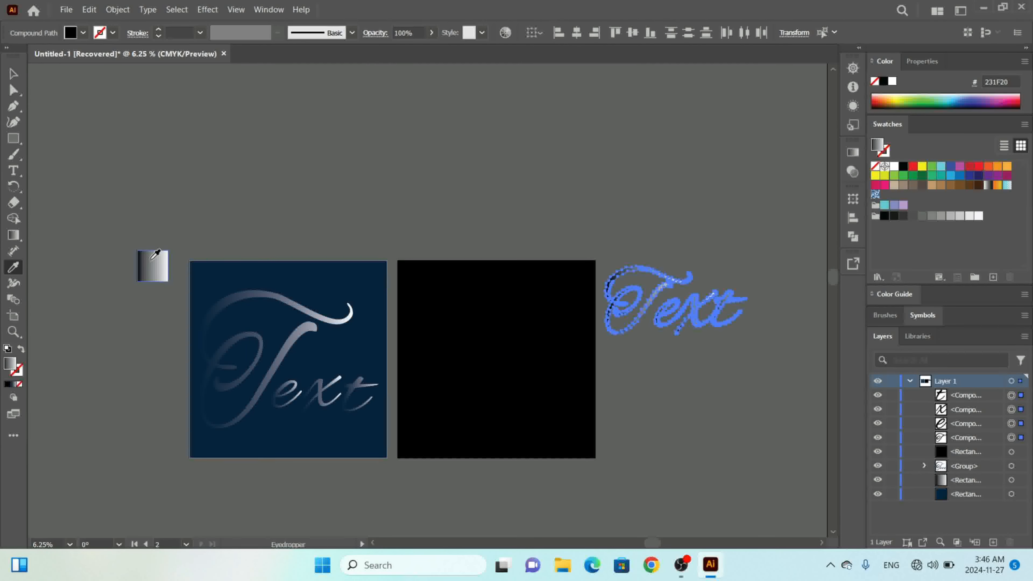
{"action": "left_click", "coordinate": [13, 74]}
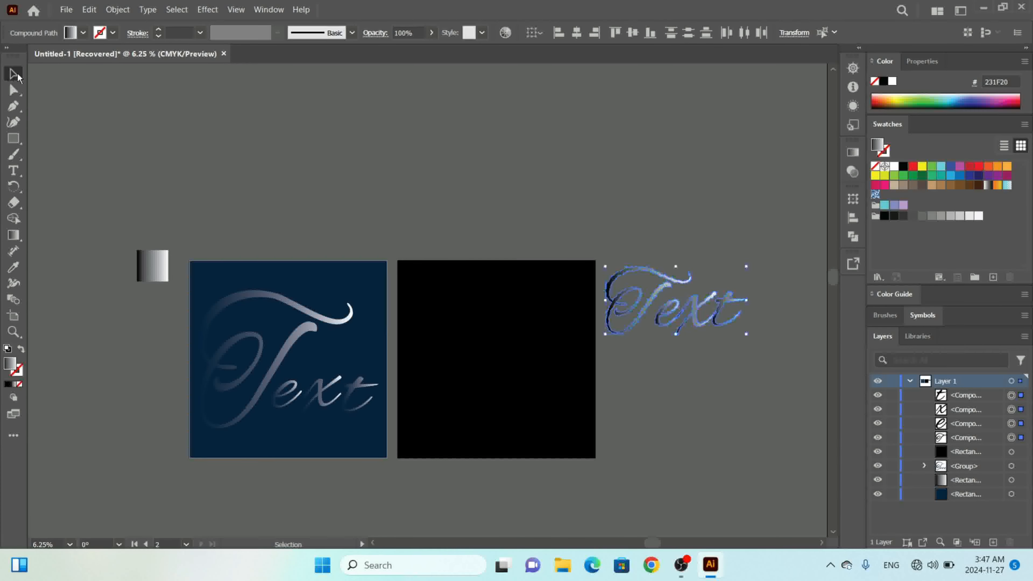
{"action": "left_click", "coordinate": [675, 201]}
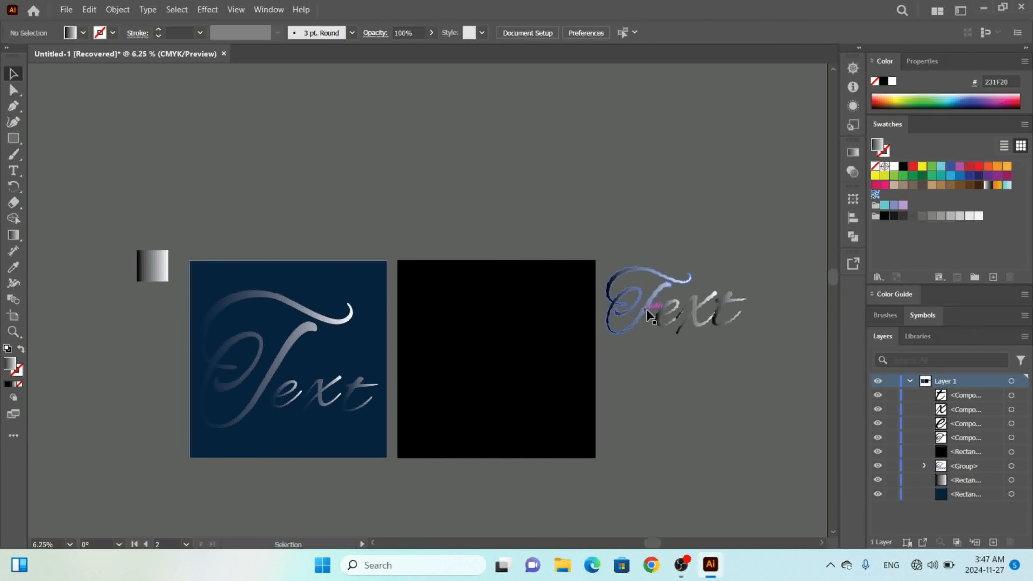
Move the gradient letter T onto the black artboard and enlarge it to span most of the artboard's width.
{"action": "left_click_drag", "start_coordinate": [646, 318], "coordinate": [568, 428]}
{"action": "left_click_drag", "start_coordinate": [504, 393], "coordinate": [497, 381]}
{"action": "left_click", "coordinate": [679, 369]}
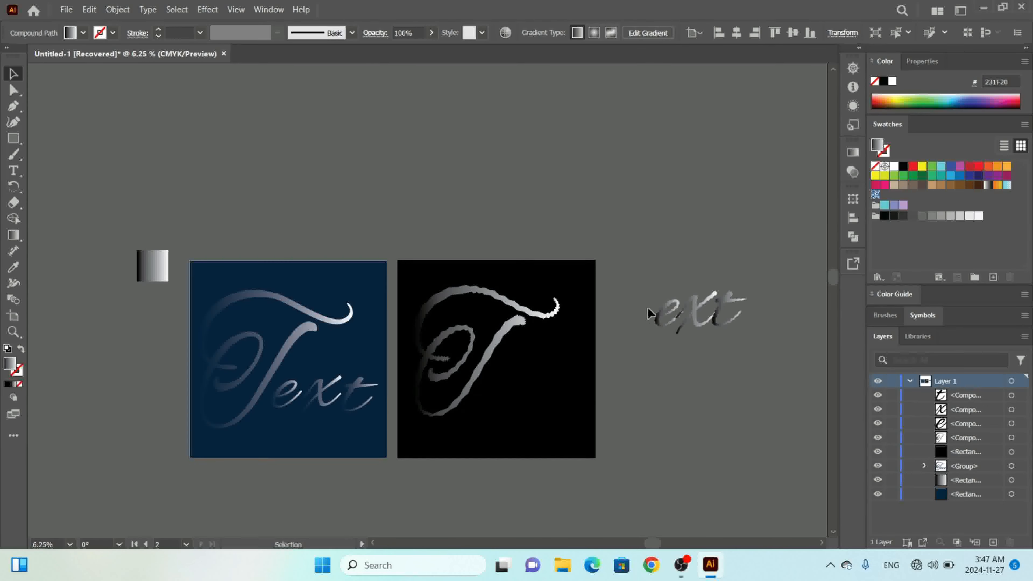
Place the letters "ext" together on the black artboard at the lower part of the T's stem and enlarge them slightly.
{"action": "left_click_drag", "start_coordinate": [734, 333], "coordinate": [758, 358]}
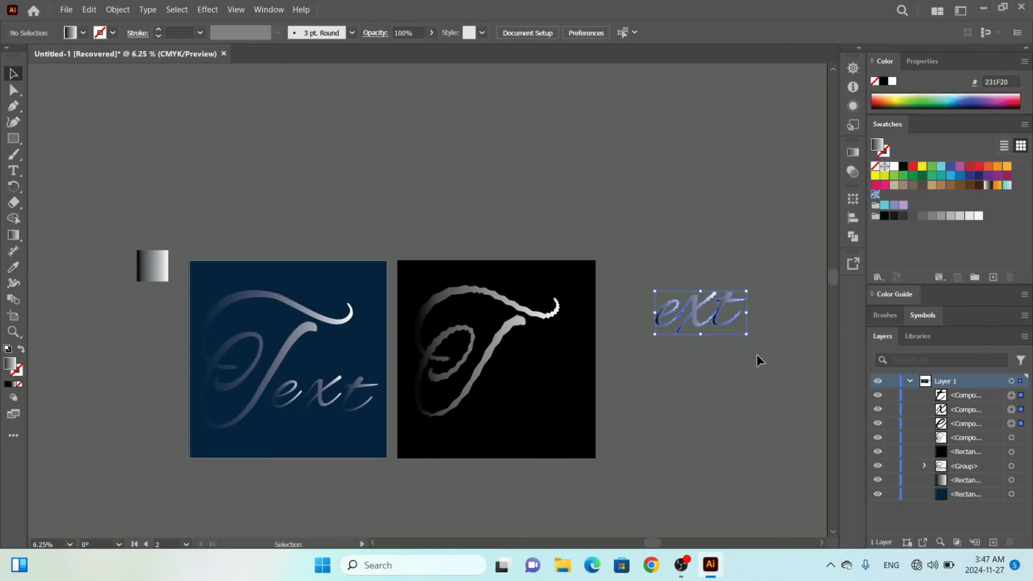
{"action": "left_click_drag", "start_coordinate": [714, 317], "coordinate": [591, 432]}
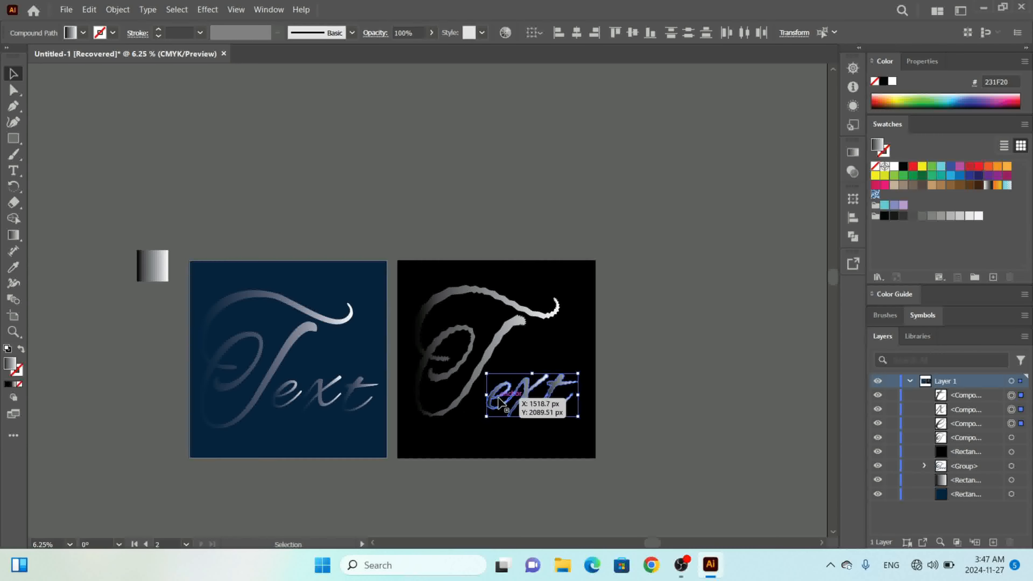
{"action": "left_click_drag", "start_coordinate": [487, 419], "coordinate": [525, 407]}
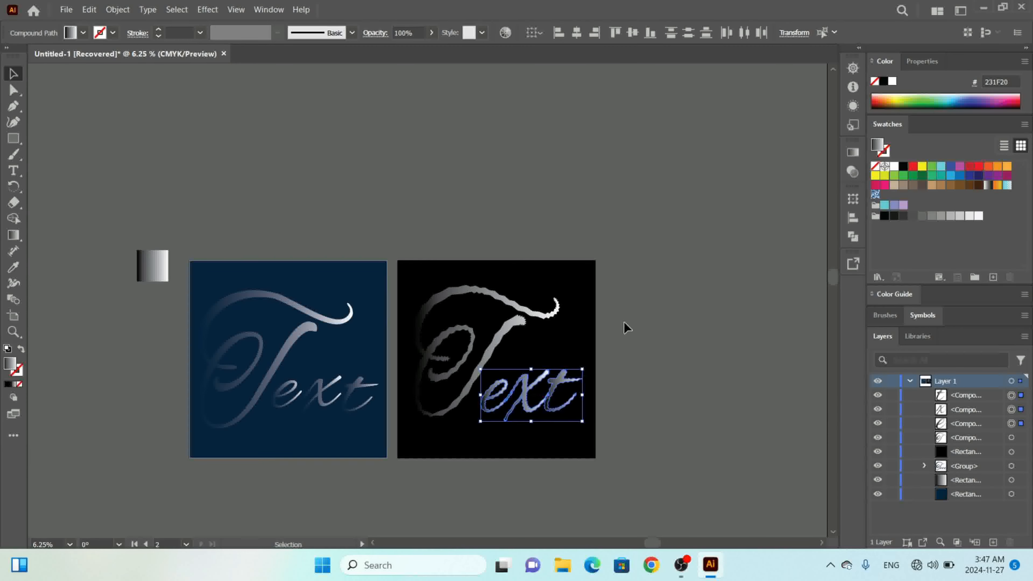
{"action": "left_click", "coordinate": [635, 320]}
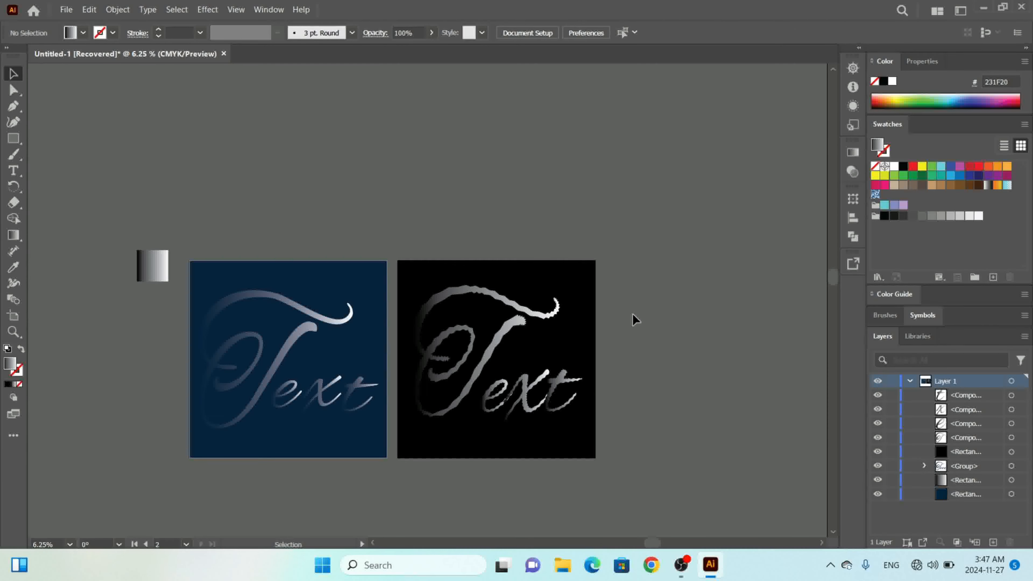
{"action": "key", "text": "a"}
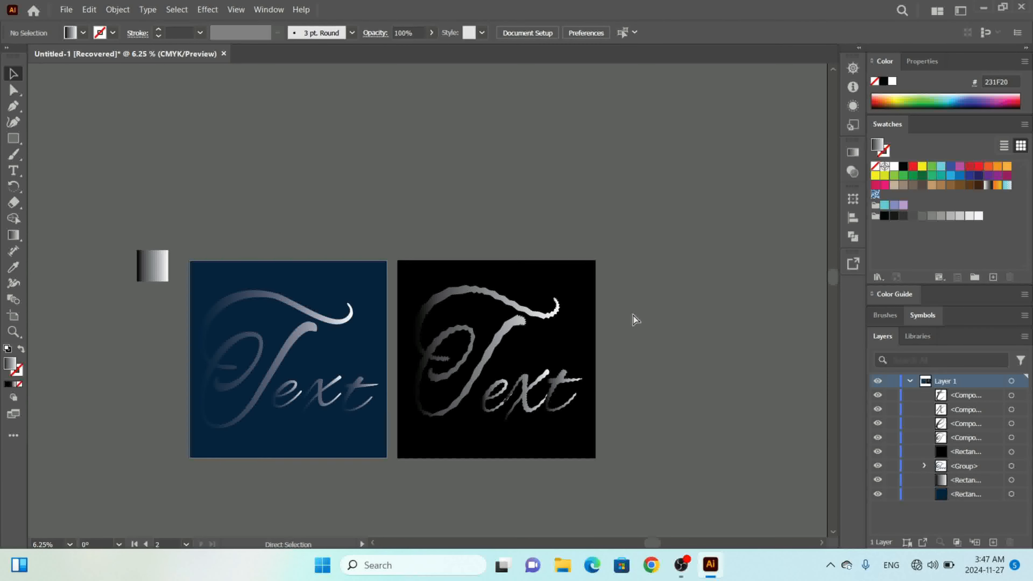